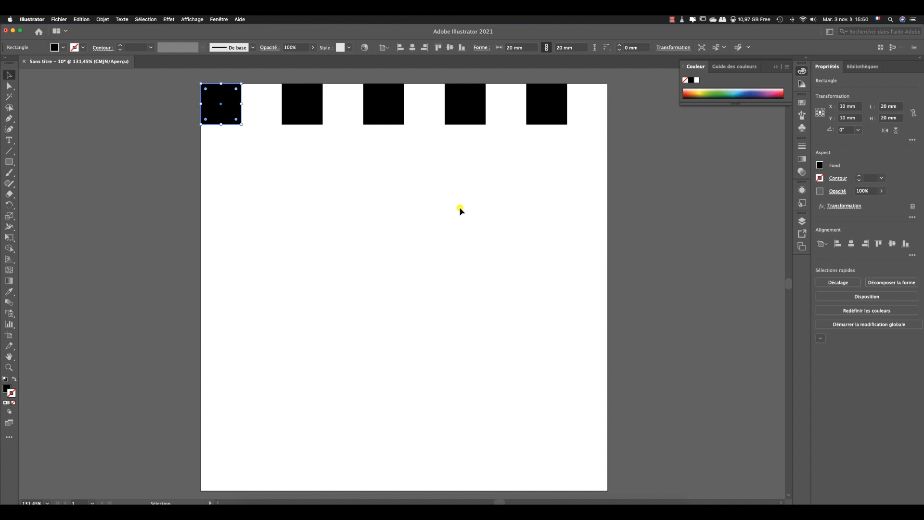
Add a second Transform effect to the row of black squares with a 20 mm vertical move and 1 copy.
click(169, 20)
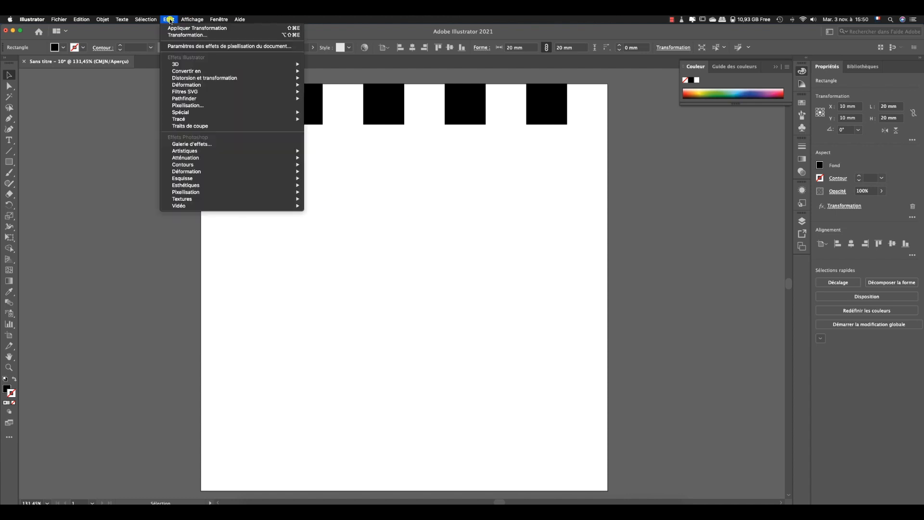
mouse_move(209, 78)
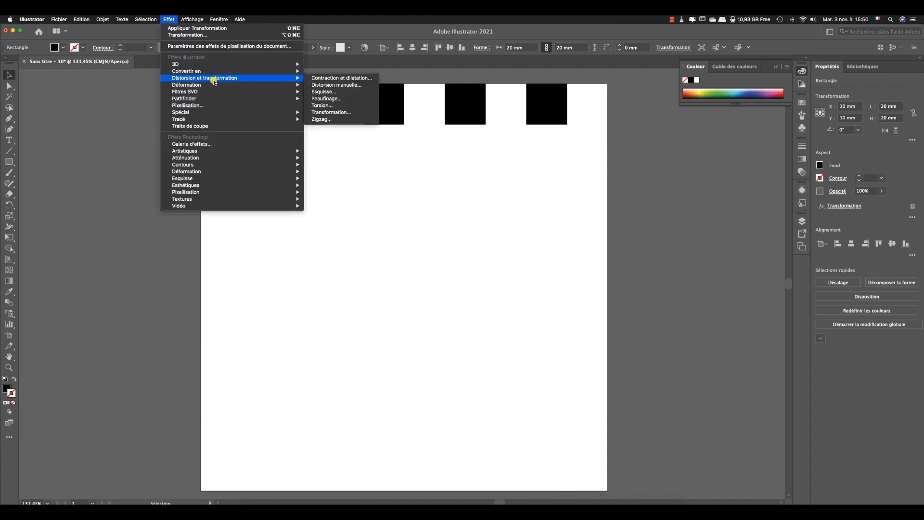
click(342, 113)
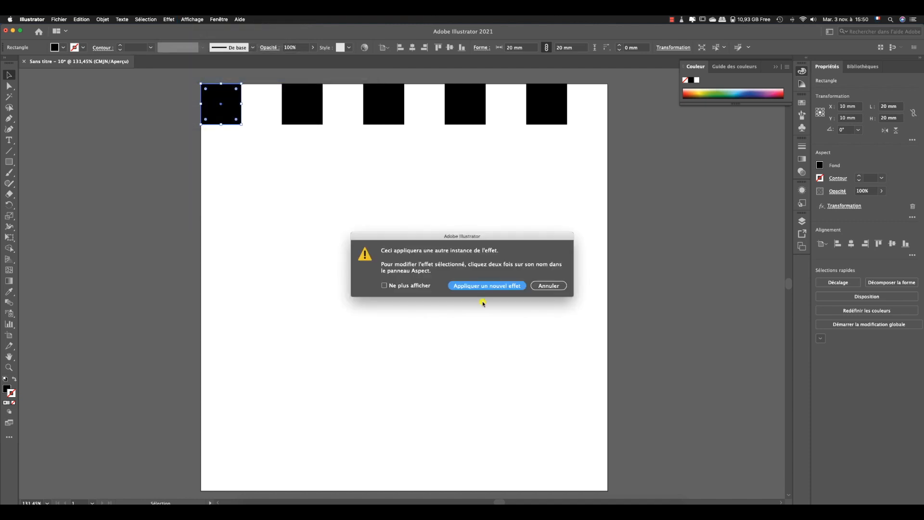
click(481, 286)
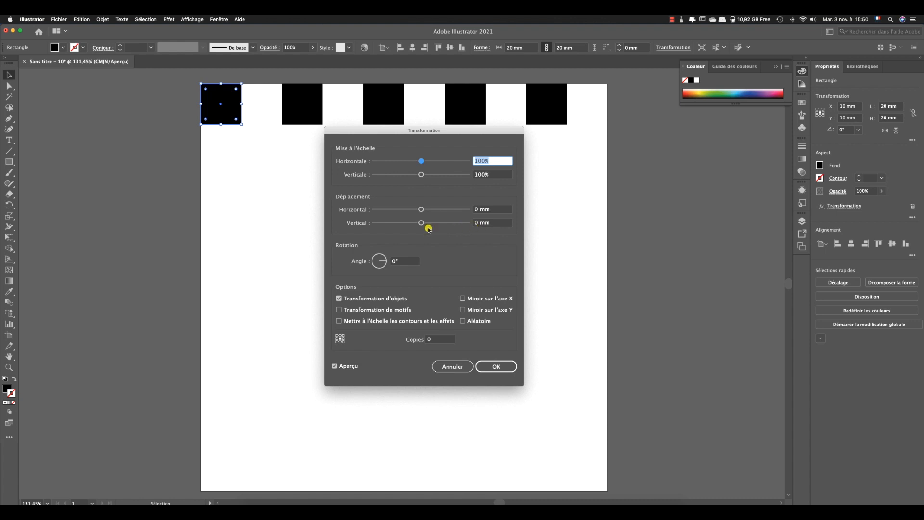
click(477, 223)
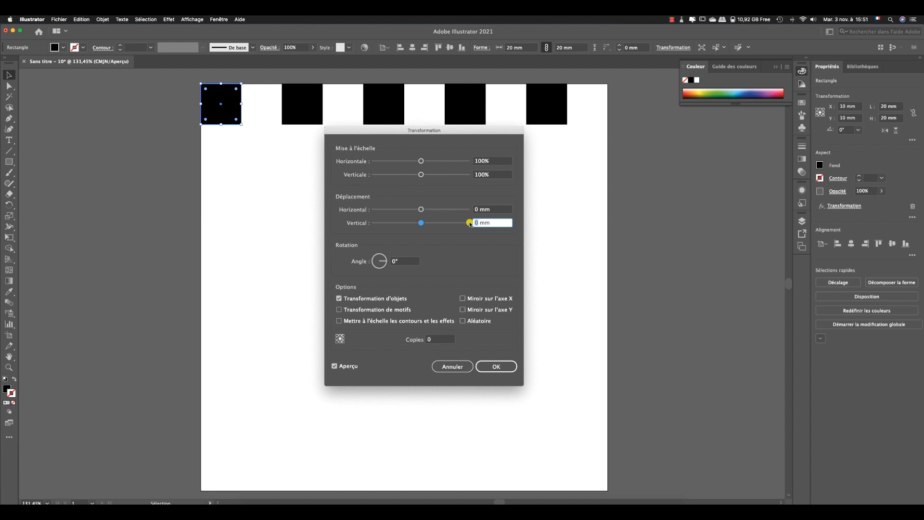
text(20)
double_click(431, 340)
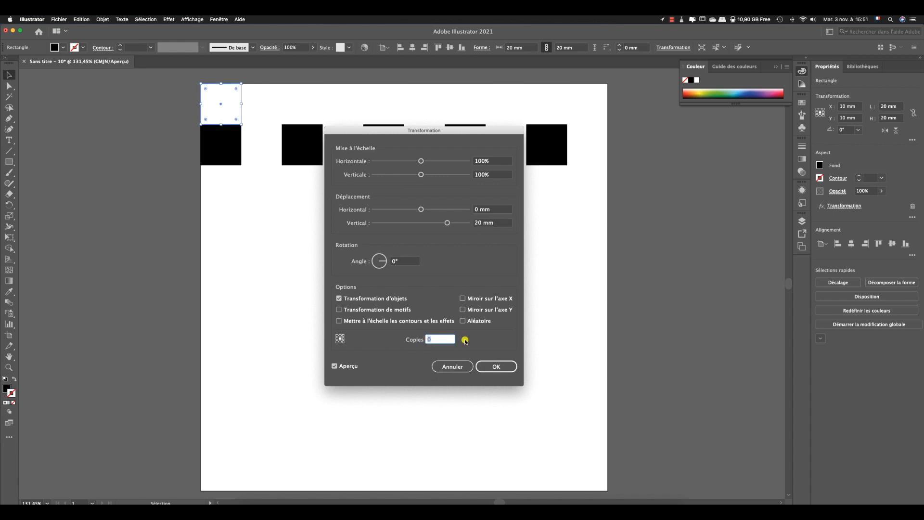
text(1)
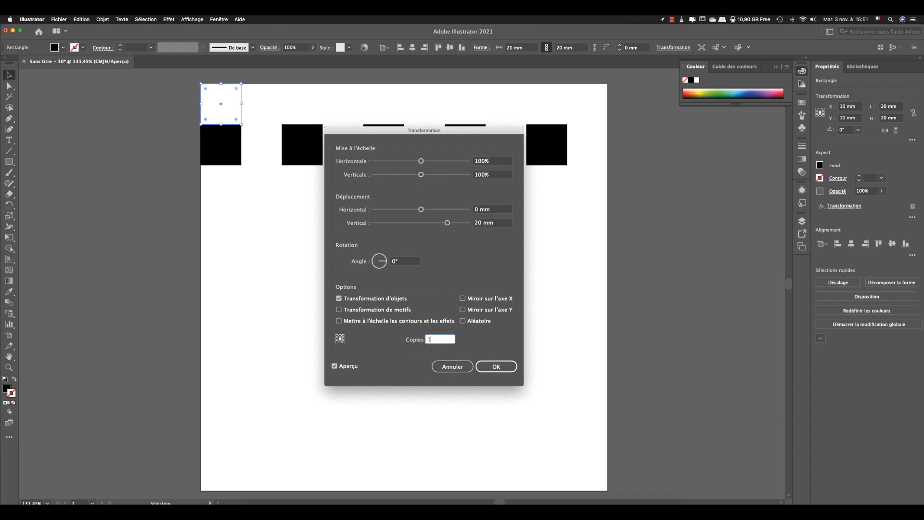
click(499, 368)
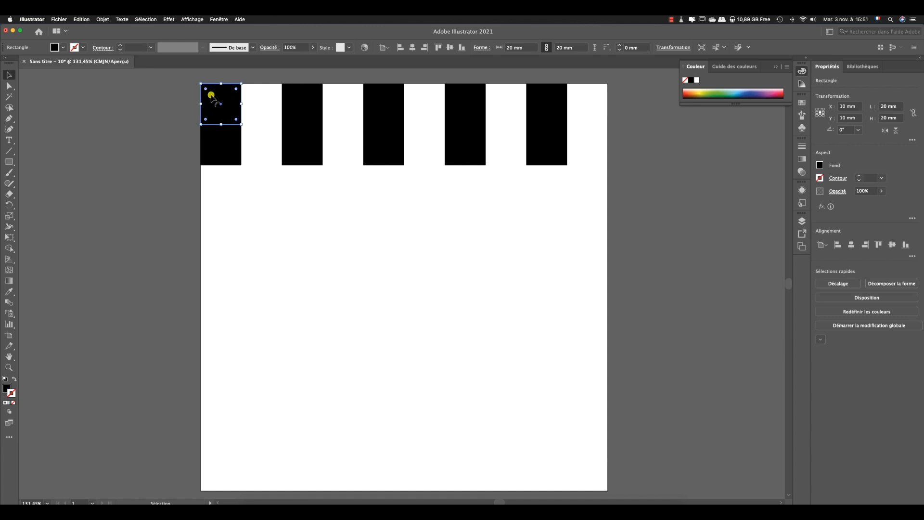
click(314, 221)
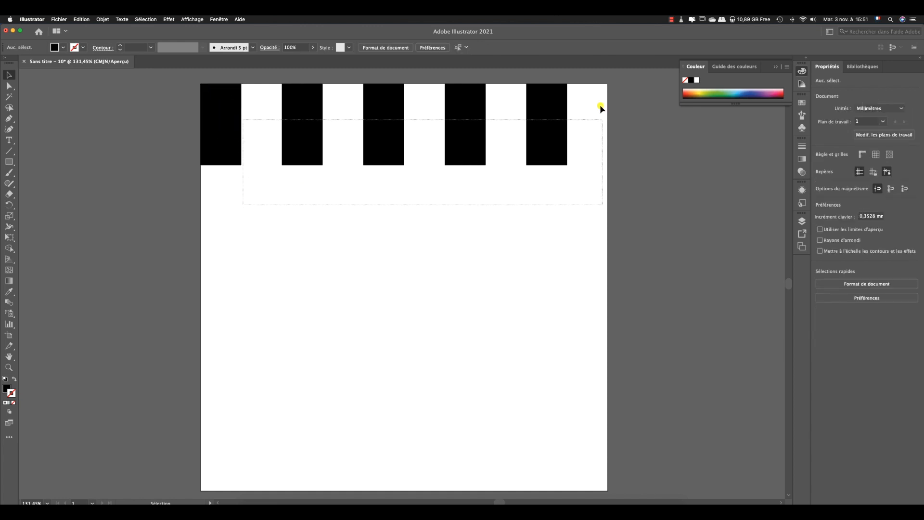
Expand the appearance of the square so its two rows of repeated copies turn into real shapes.
click(229, 102)
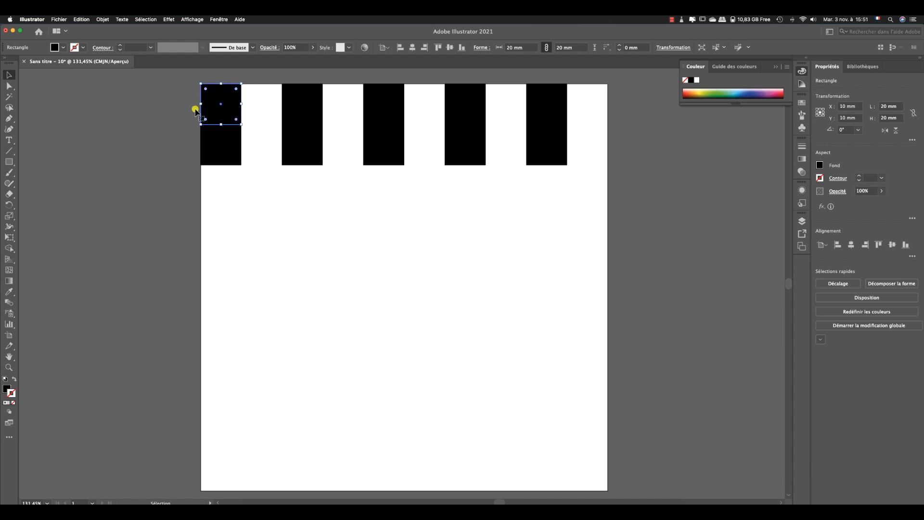
click(102, 20)
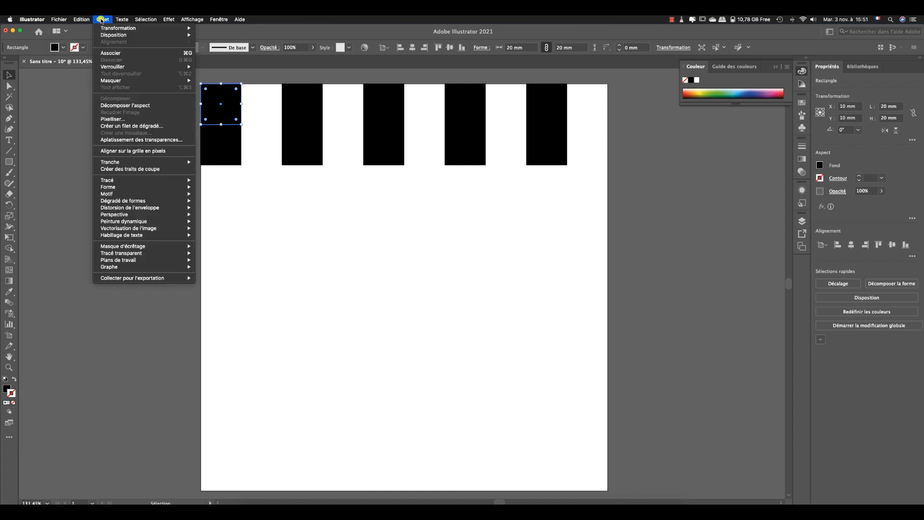
click(125, 105)
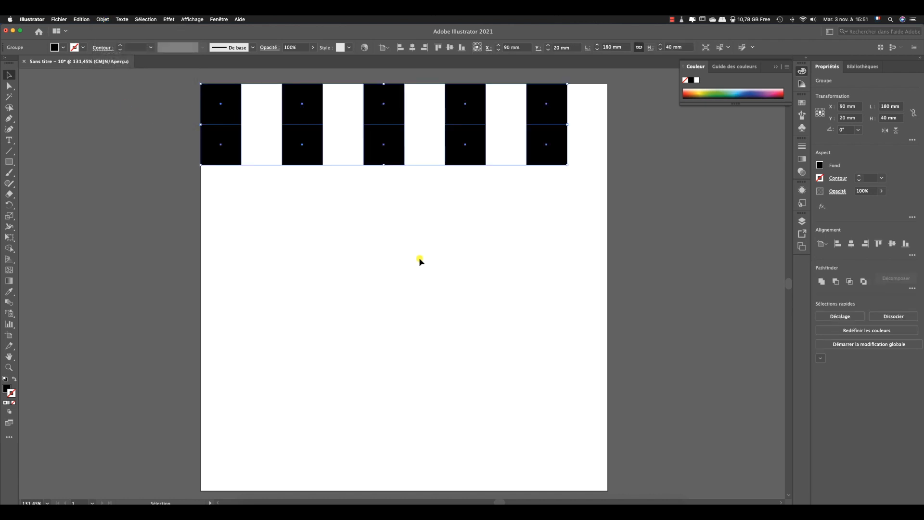
click(390, 243)
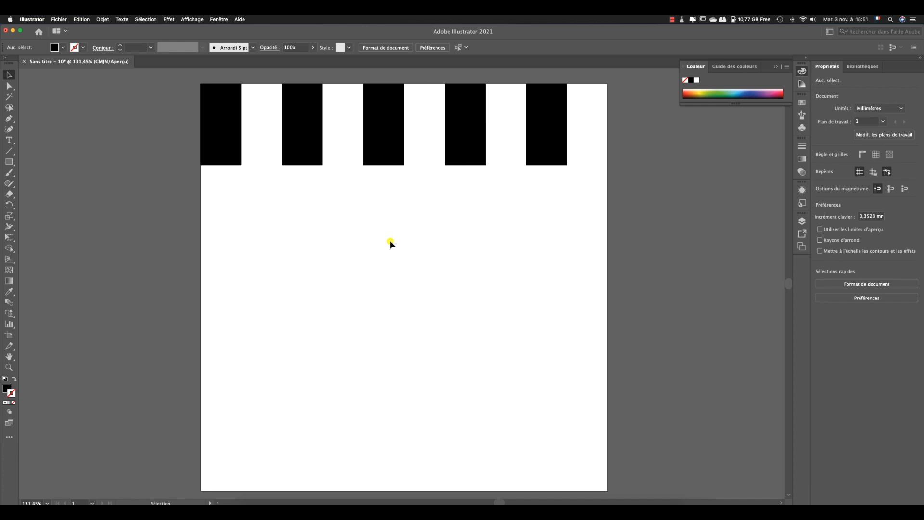
Ungroup the expanded squares so the two rows separate.
click(218, 141)
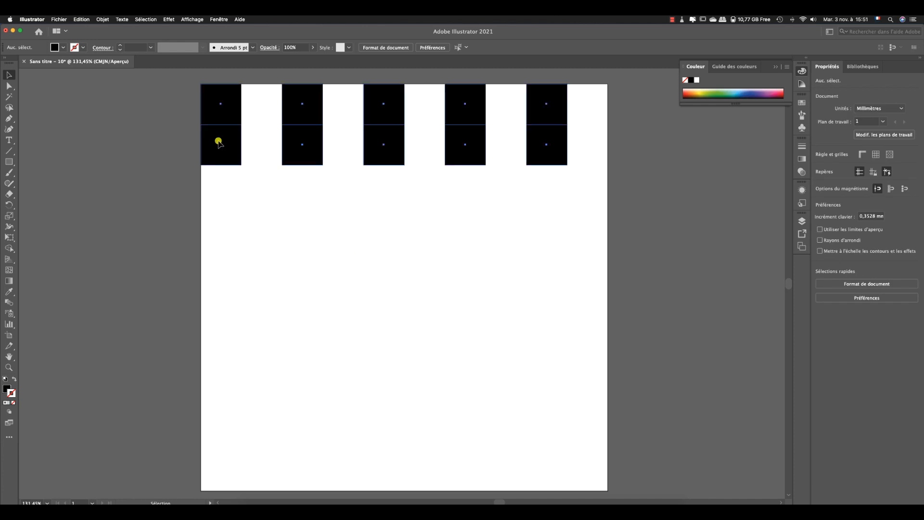
right_click(218, 141)
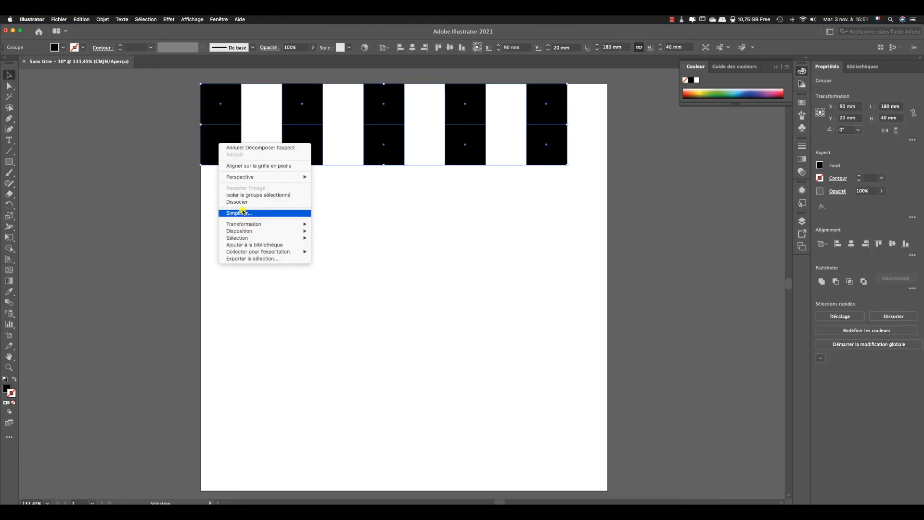
click(284, 201)
click(320, 209)
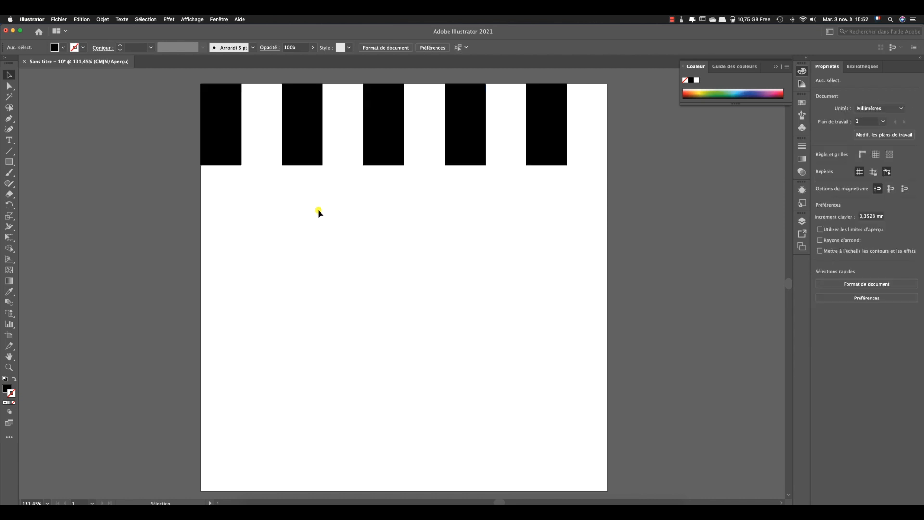
Shift the second row of squares horizontally to X 110 mm so it alternates with the first row.
click(220, 152)
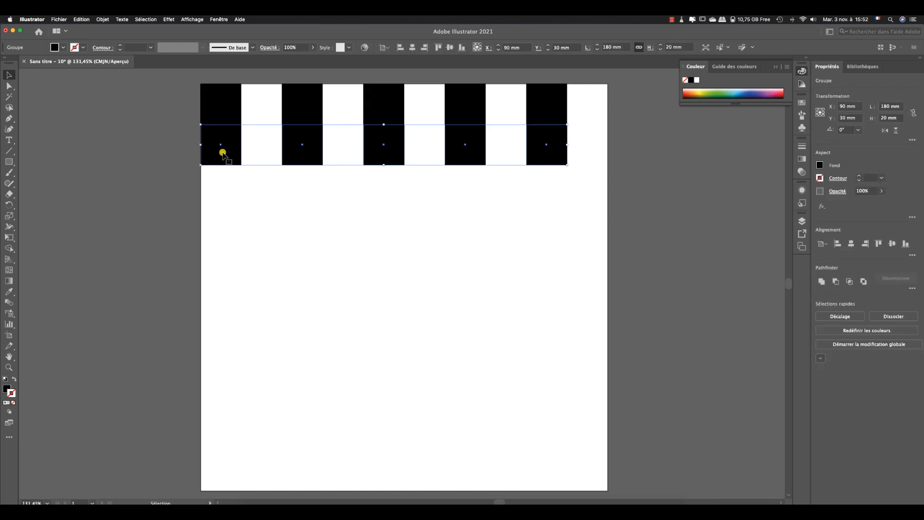
mouse_move(221, 152)
mouse_down()
mouse_move(218, 94)
mouse_move(221, 148)
mouse_up()
click(425, 48)
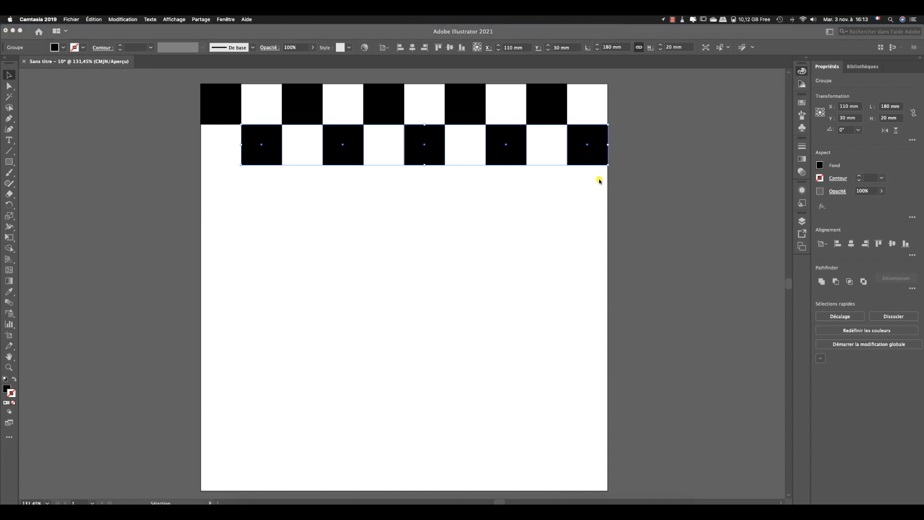
click(175, 93)
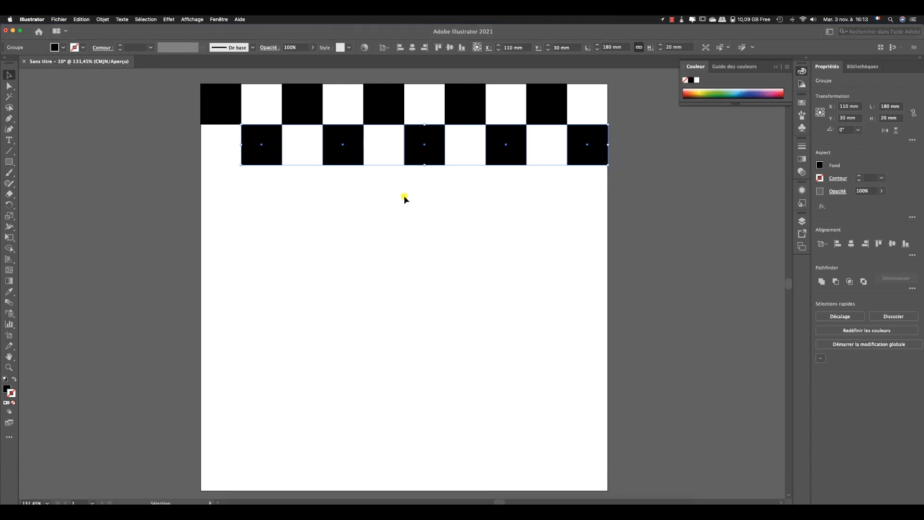
Select both staggered rows of squares and group them together.
click(228, 138)
drag(163, 99, 594, 174)
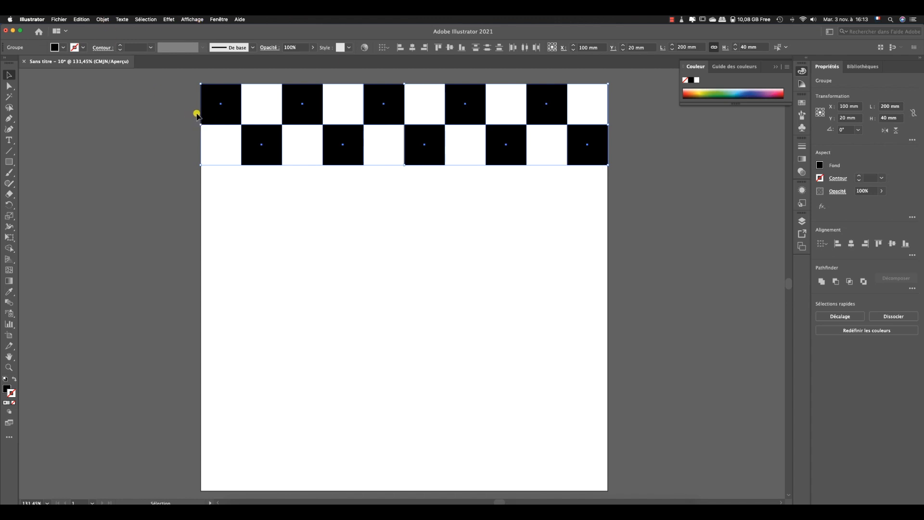
click(102, 20)
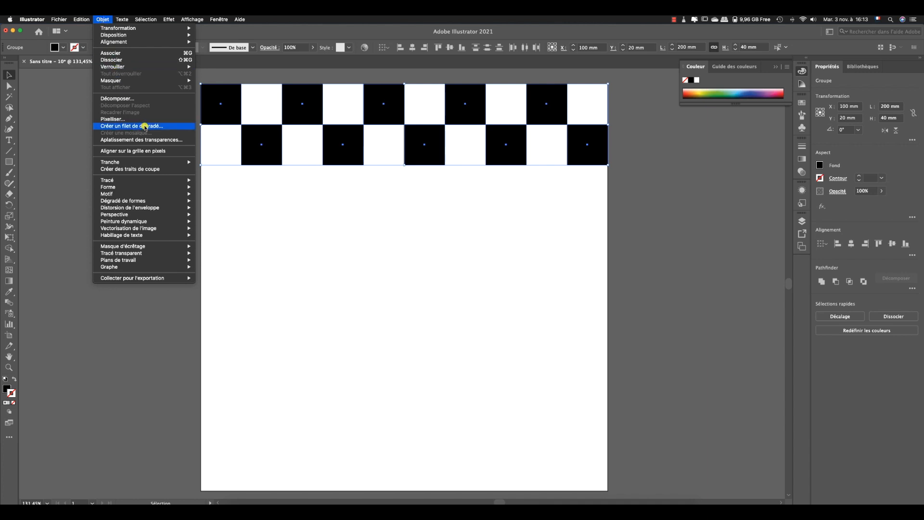
click(121, 54)
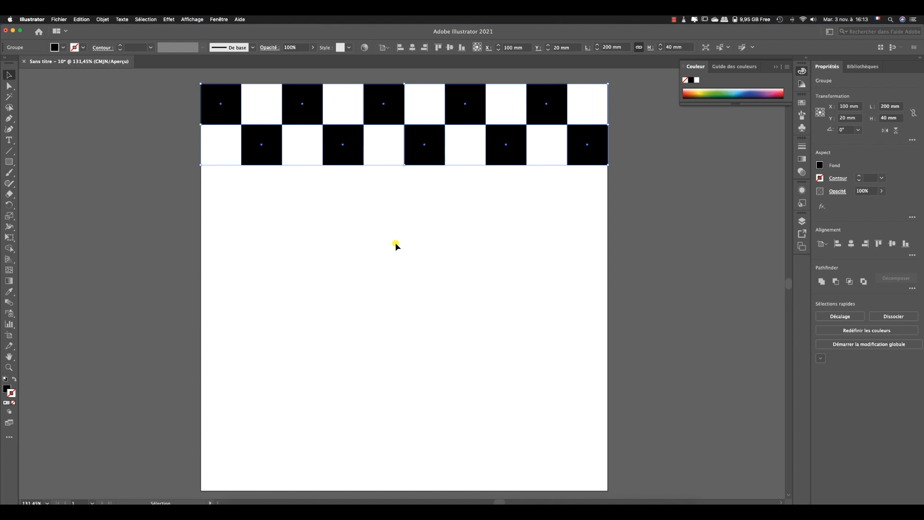
Apply a Transform effect to the two-row group with a 40 mm vertical move and 4 copies.
click(170, 19)
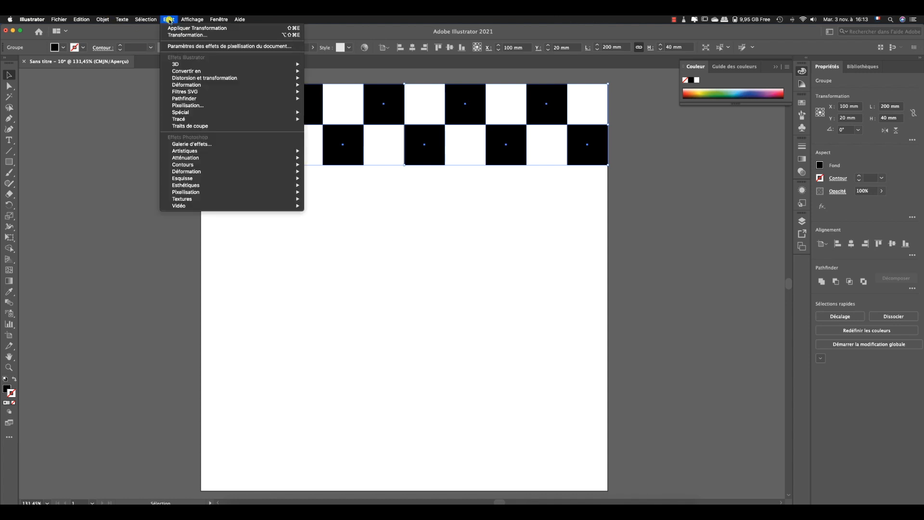
mouse_move(198, 78)
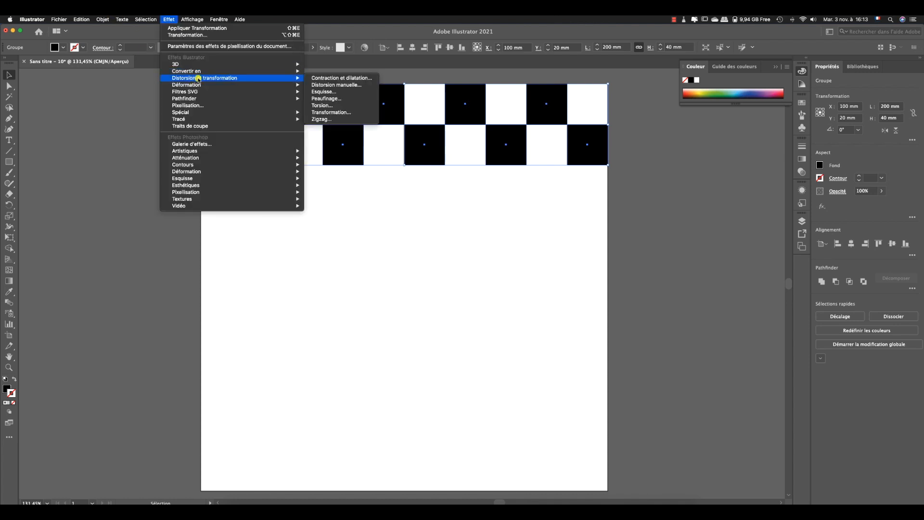
click(340, 114)
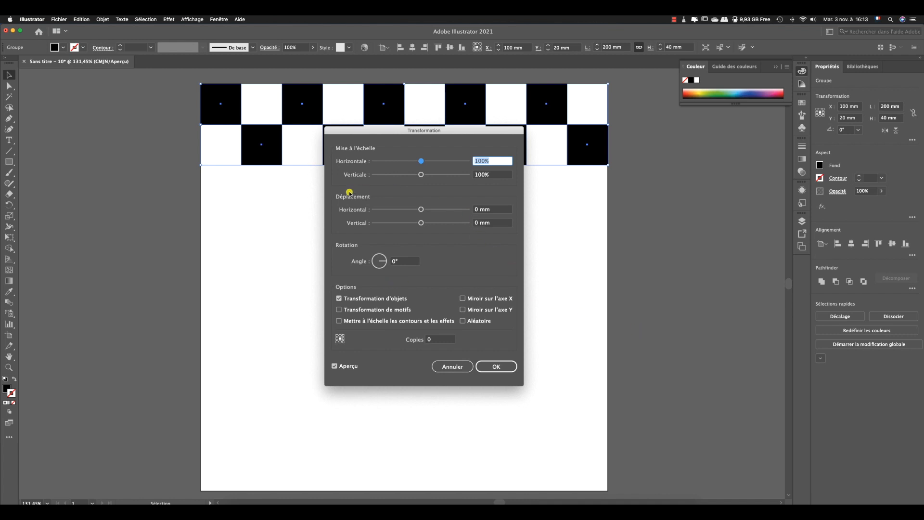
click(476, 223)
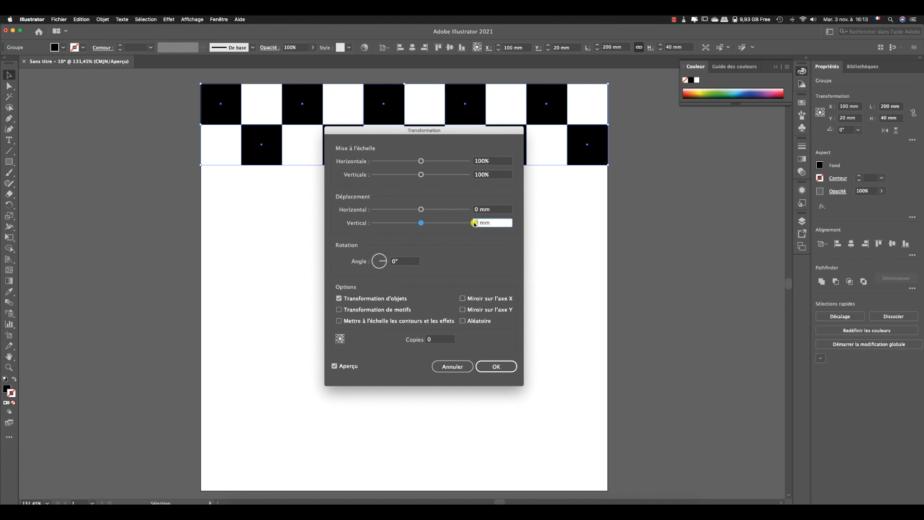
text(40)
click(431, 339)
drag(433, 339, 420, 339)
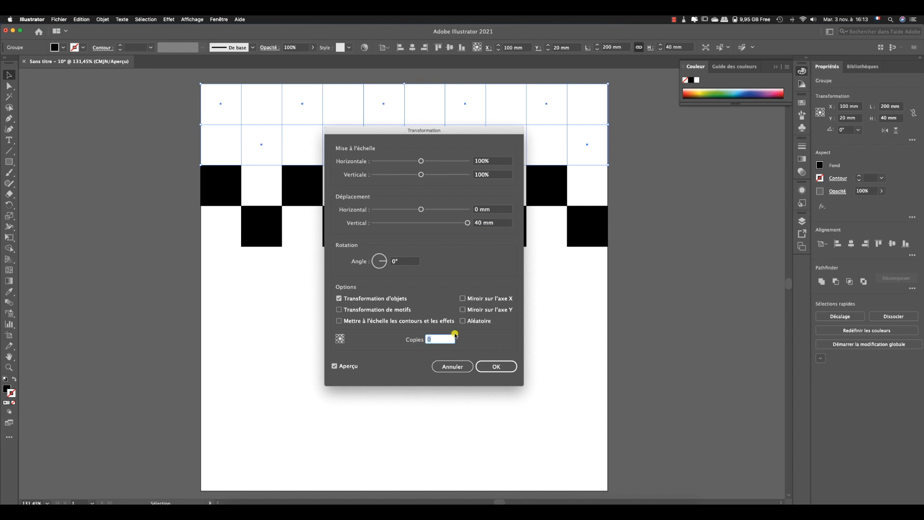
text(4)
key(Return)
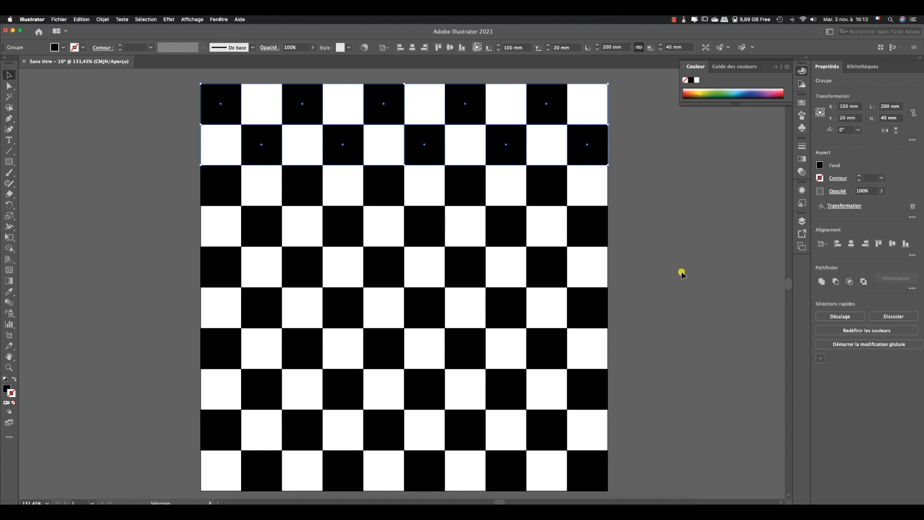
Select the repeated group and expand its appearance so the whole checkerboard becomes real shapes.
click(601, 260)
click(219, 190)
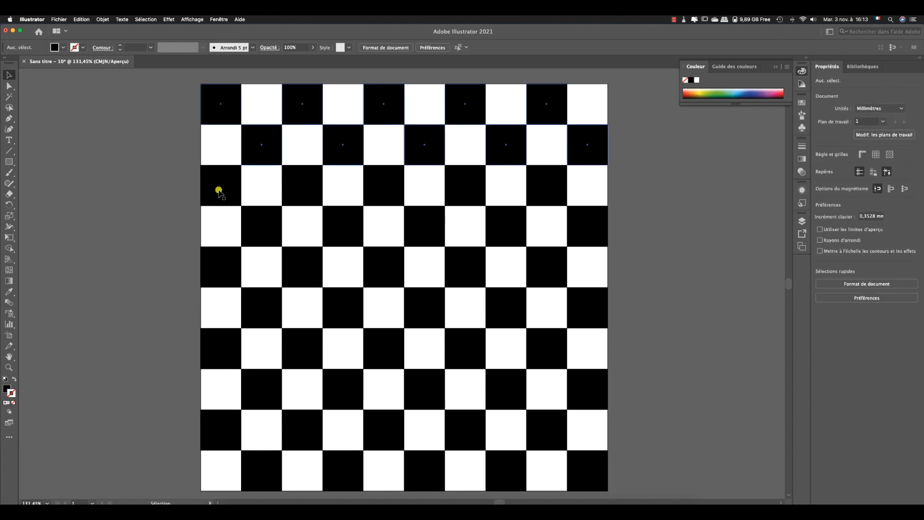
click(219, 191)
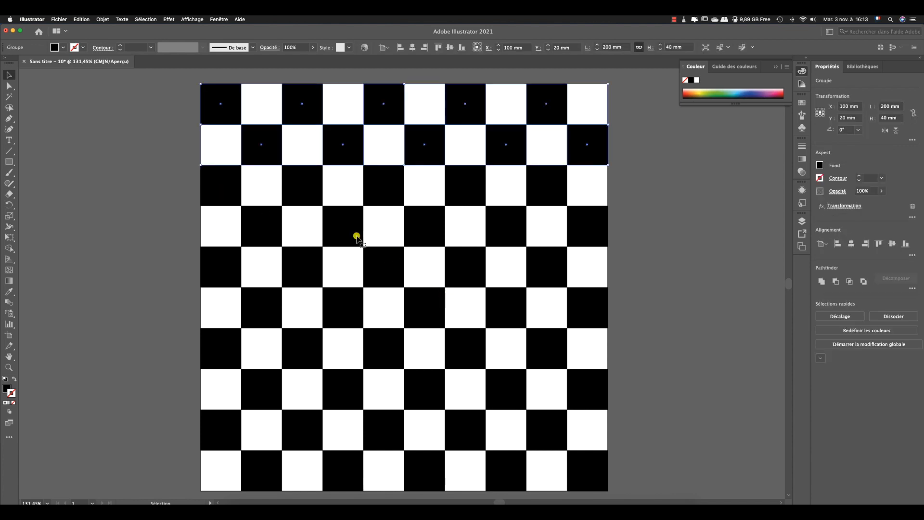
click(499, 280)
click(336, 371)
click(102, 19)
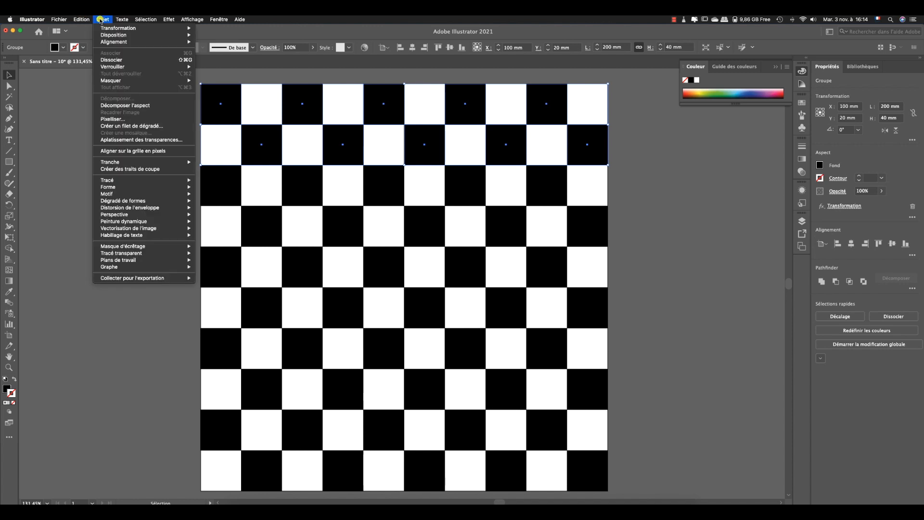
click(124, 106)
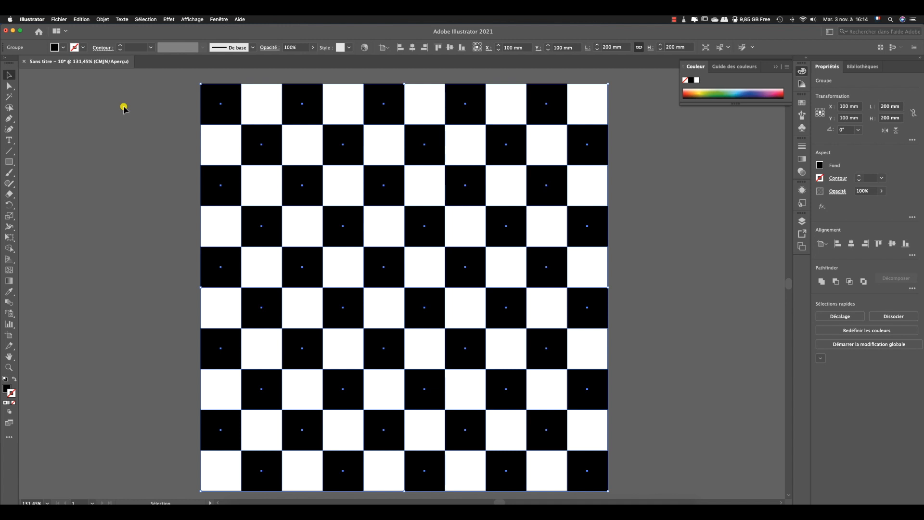
click(123, 107)
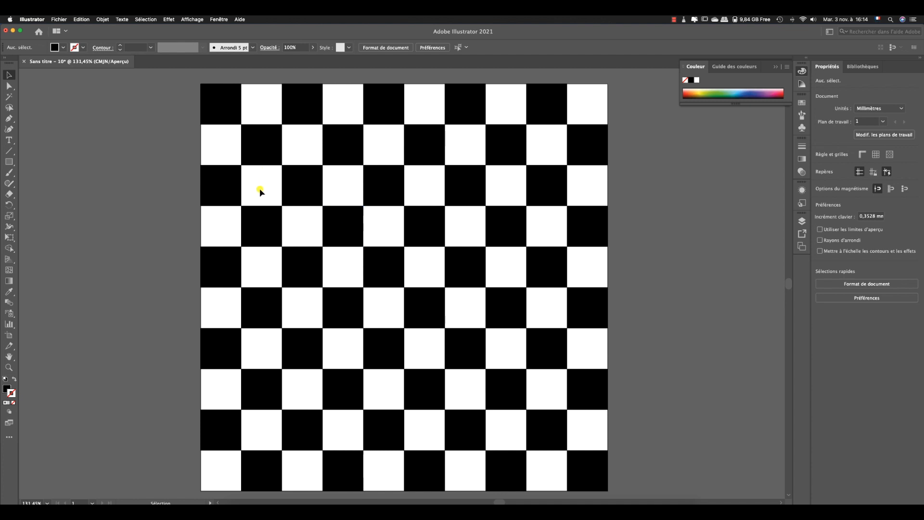
Draw a 200 × 200 mm rectangle using exact dimensions.
click(8, 162)
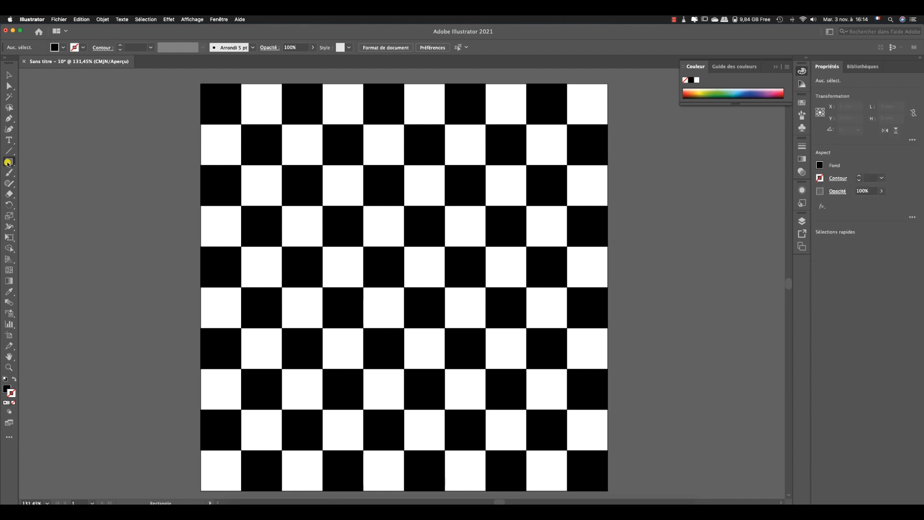
click(352, 275)
double_click(448, 249)
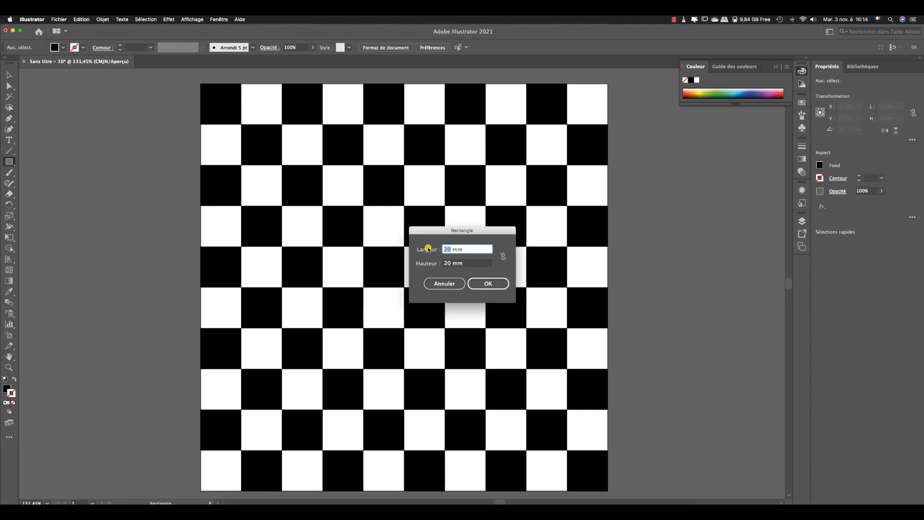
text(200)
double_click(447, 263)
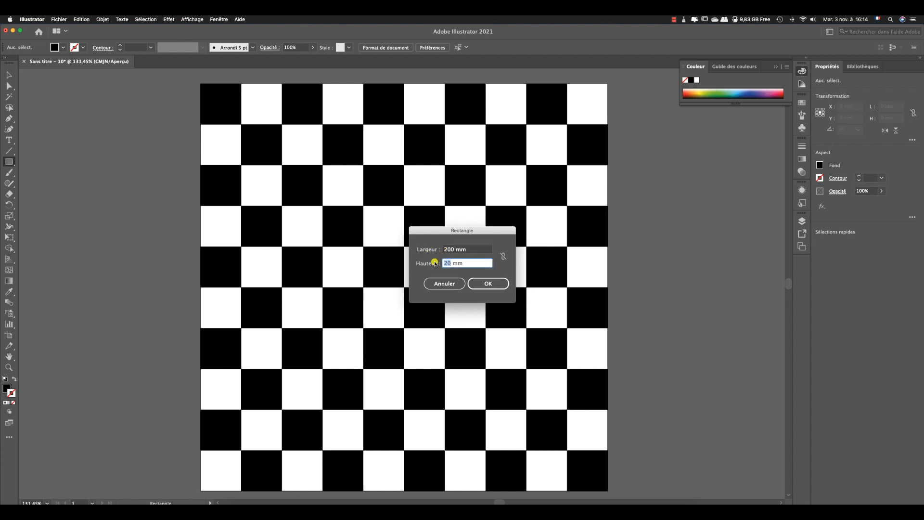
text(200)
click(487, 284)
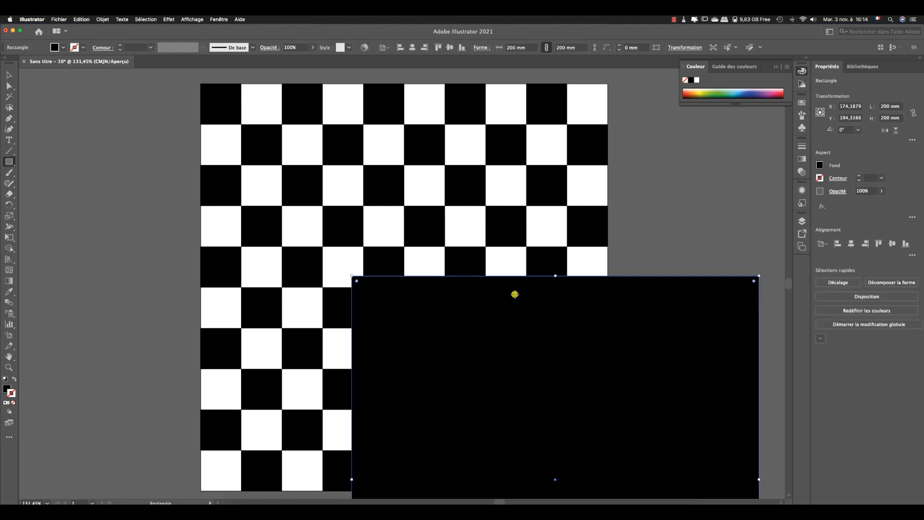
Centre the 200 mm rectangle horizontally and vertically on the artboard.
click(9, 75)
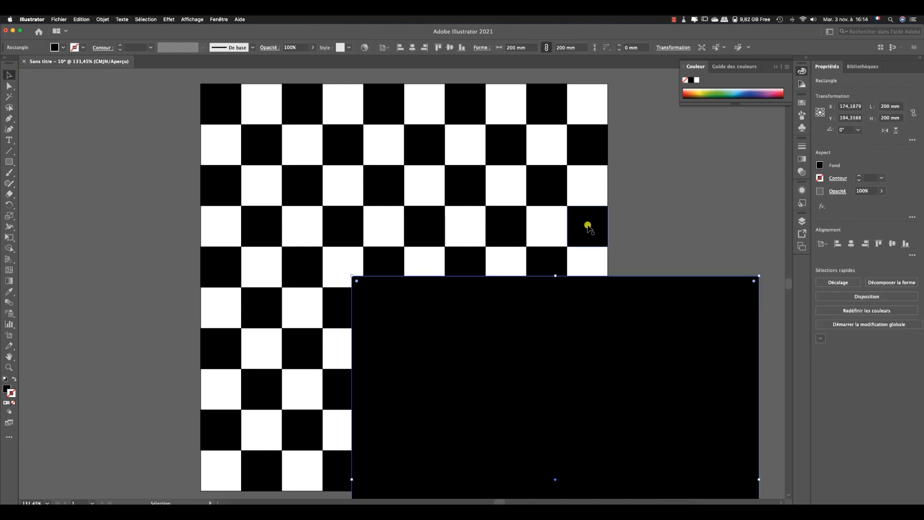
click(391, 48)
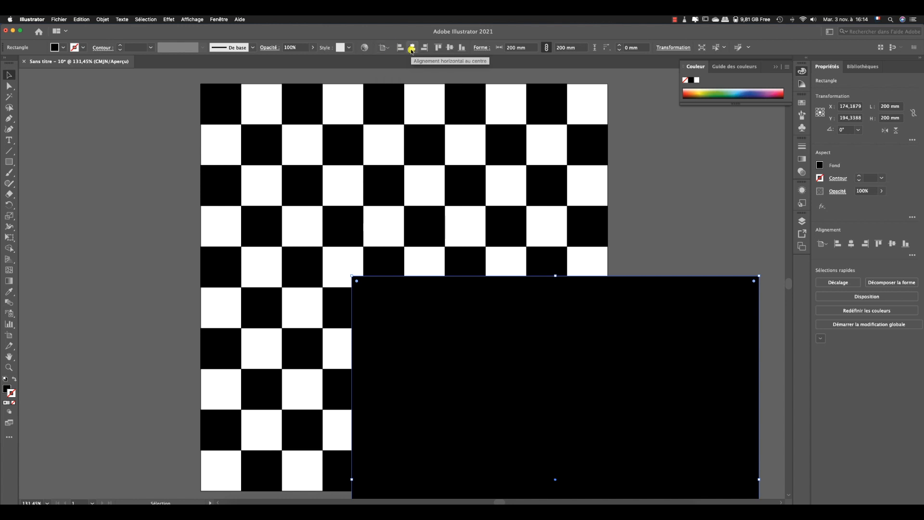
click(412, 47)
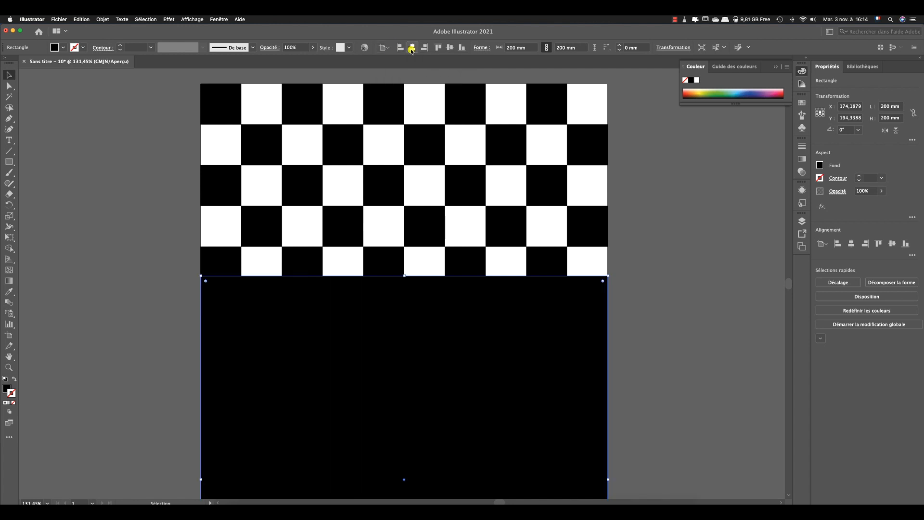
click(450, 48)
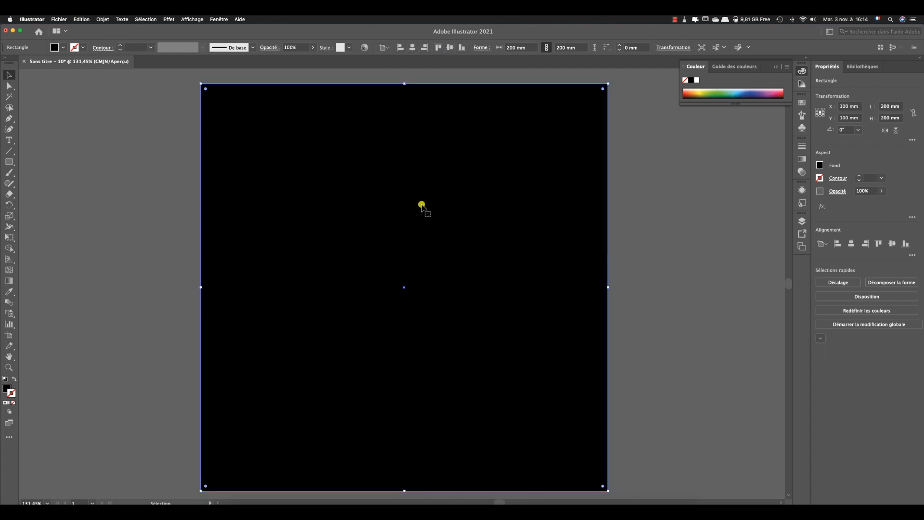
Send the rectangle behind the checkerboard and give it the default white fill and black stroke.
right_click(359, 202)
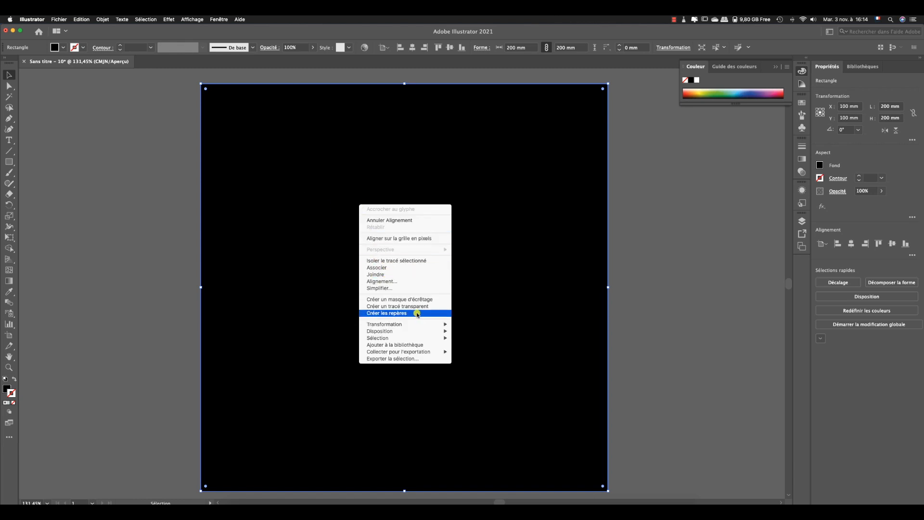
mouse_move(415, 331)
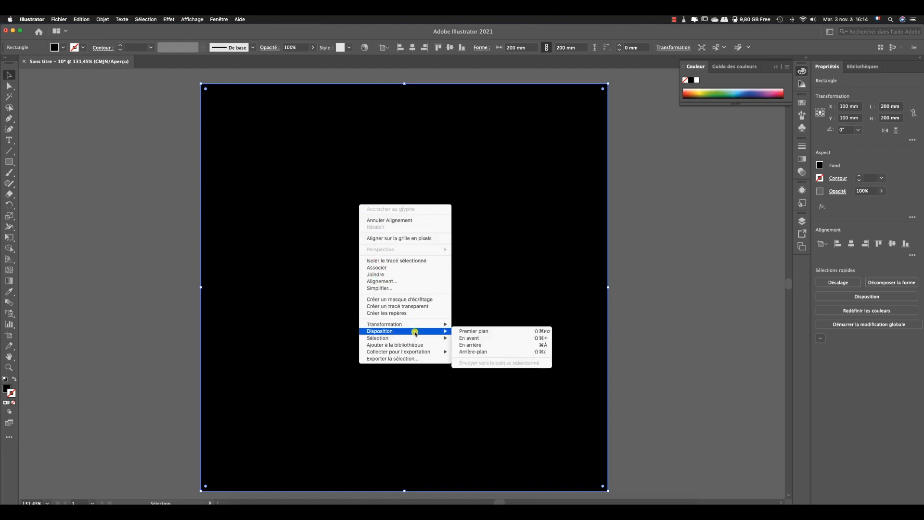
click(463, 352)
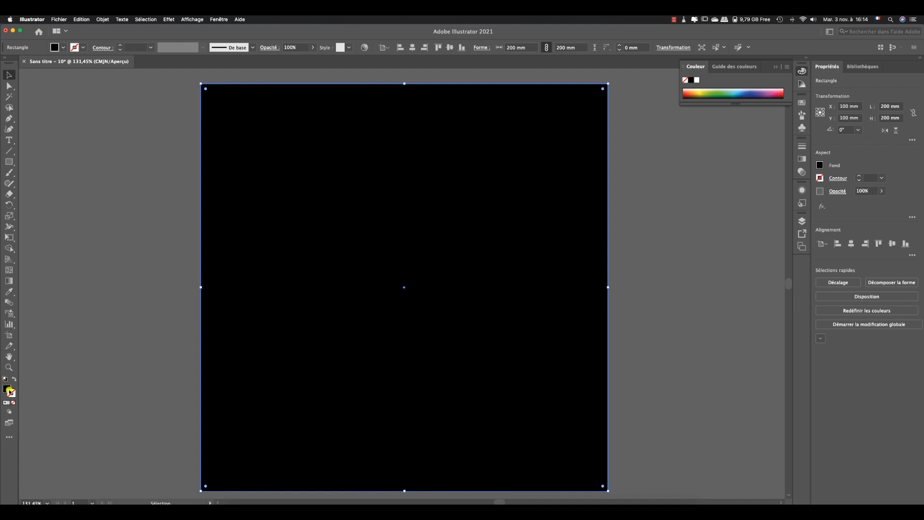
click(4, 380)
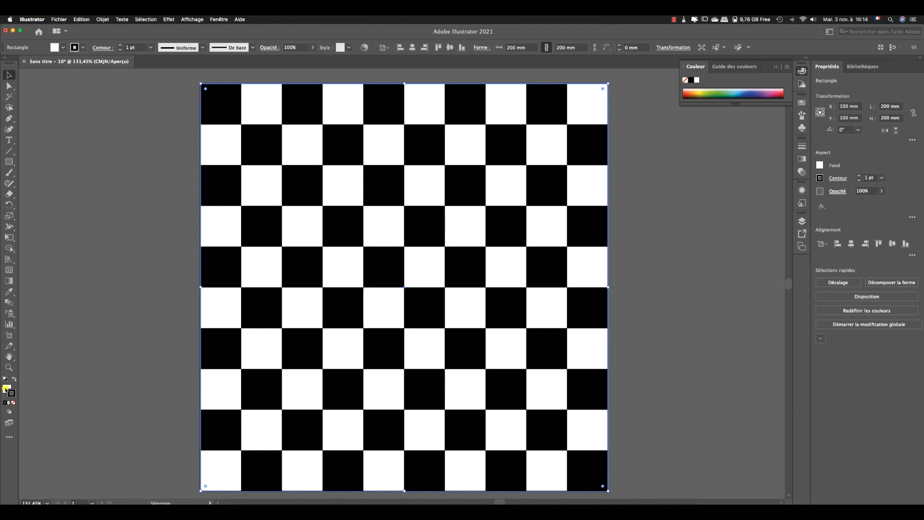
Try a red swatch as the background rectangle's fill, and set the fill back to white.
click(801, 103)
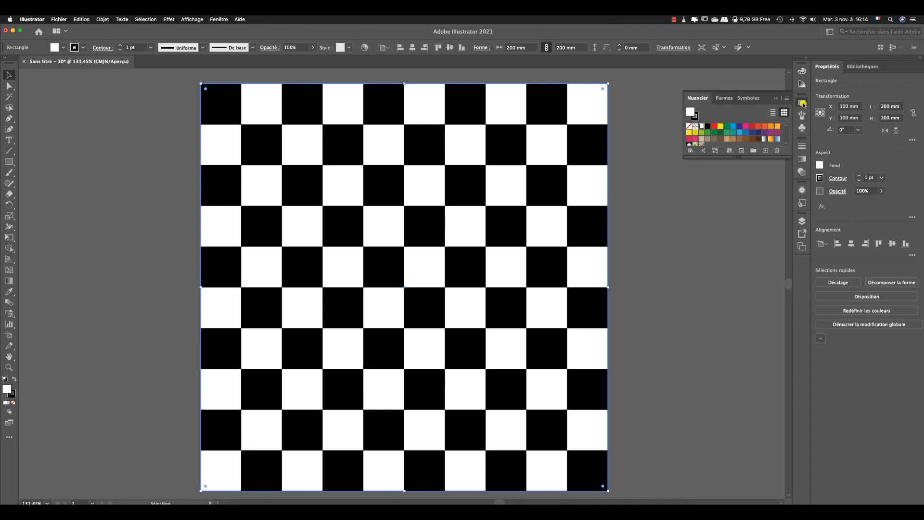
click(714, 127)
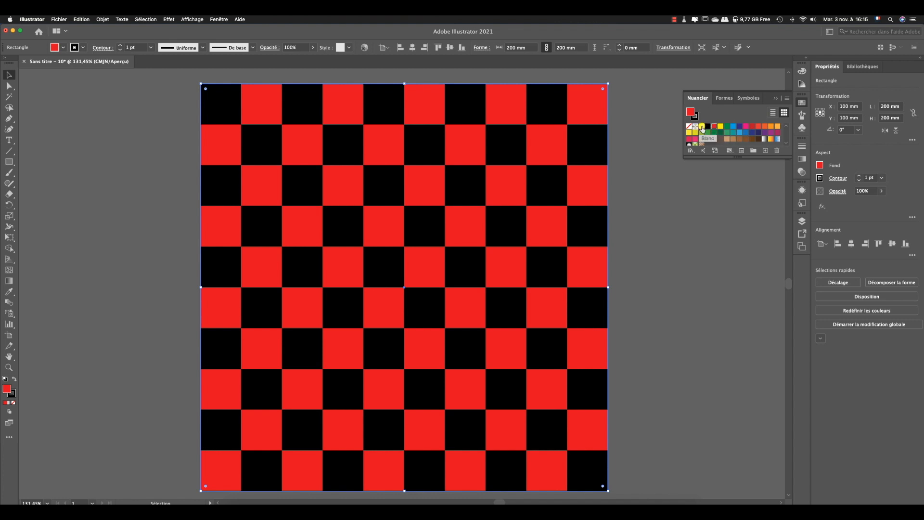
click(702, 126)
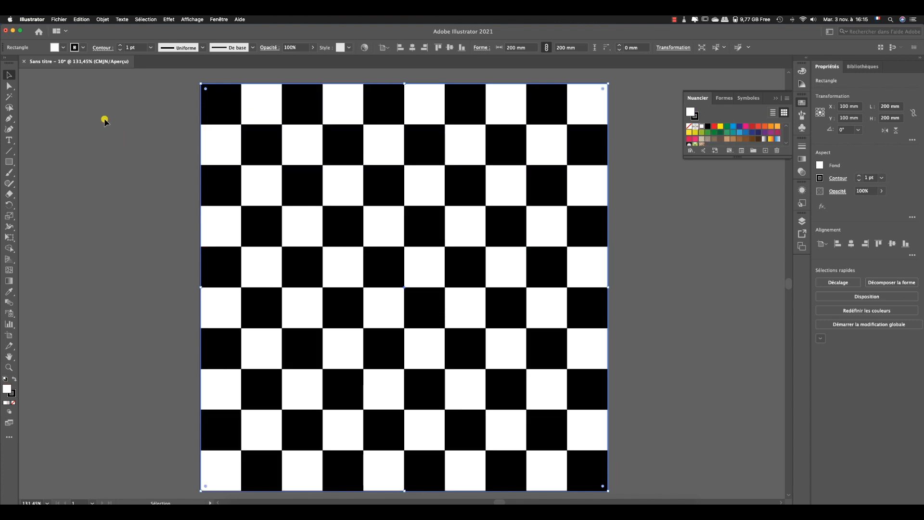
Select all the squares and the background rectangle and group them together.
key(a)
key(super+a)
key(v)
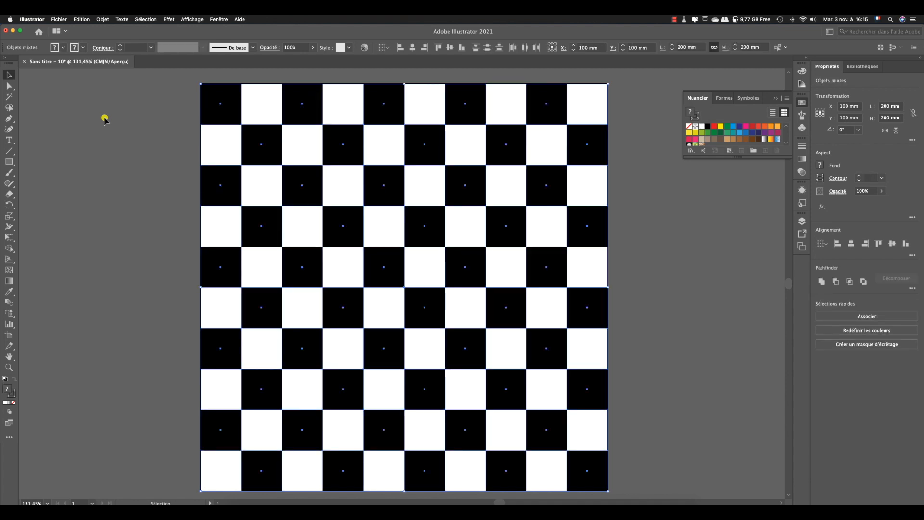
key(super+g)
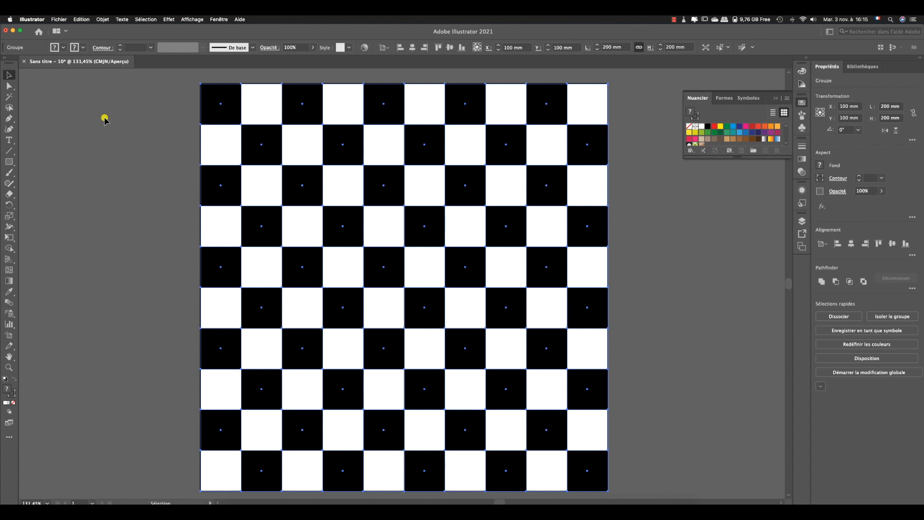
click(126, 162)
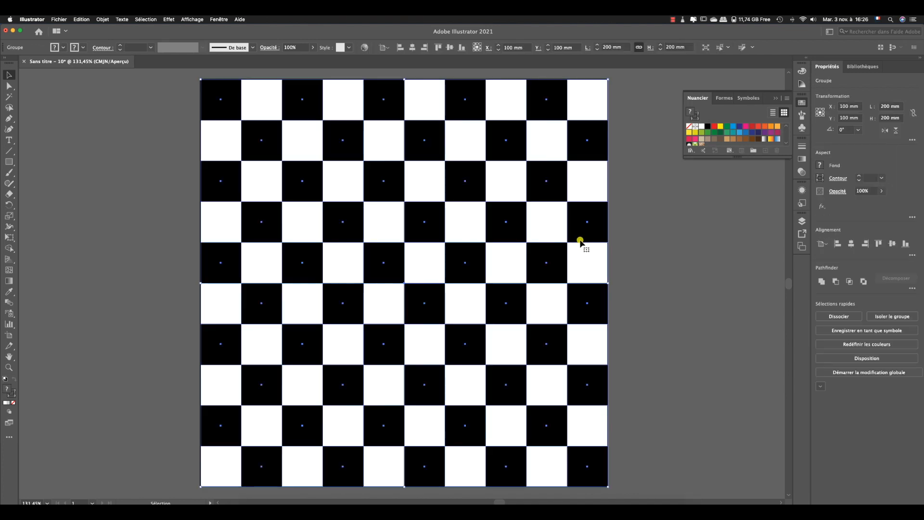
Create a new A4 document in landscape orientation.
click(56, 20)
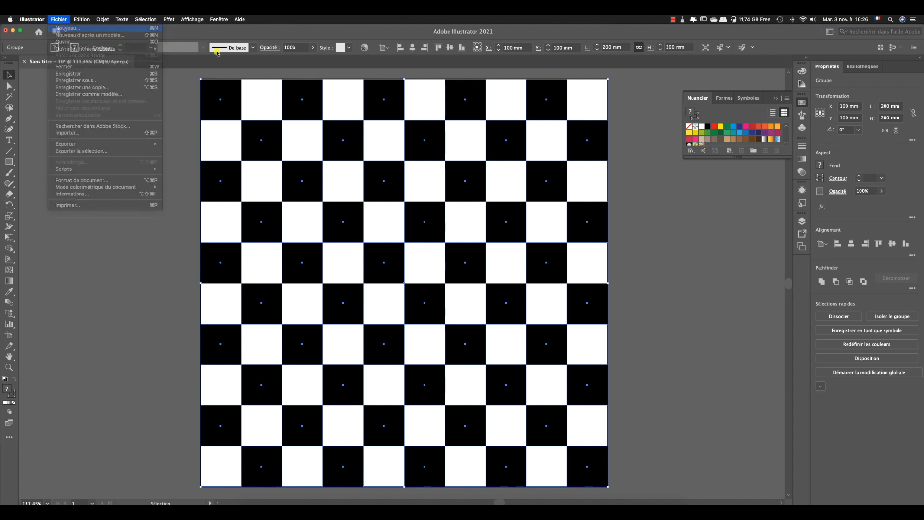
click(68, 28)
click(452, 206)
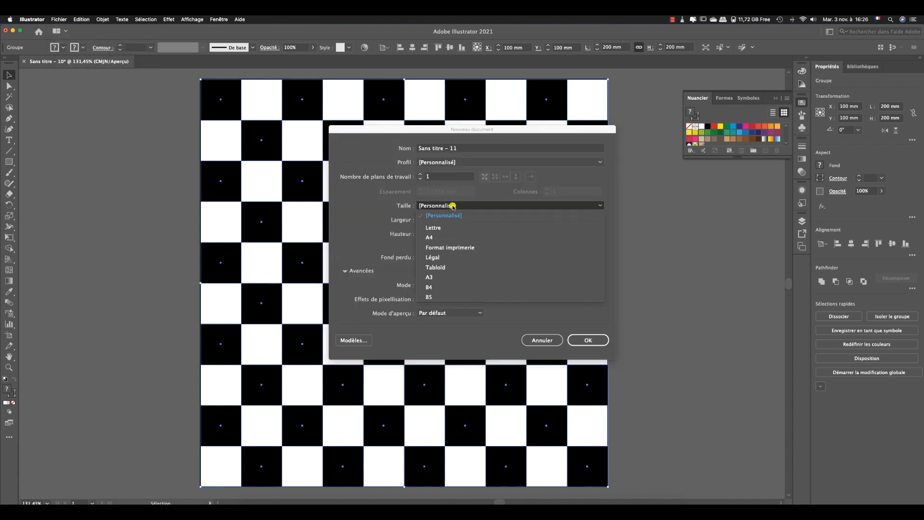
click(472, 239)
click(560, 234)
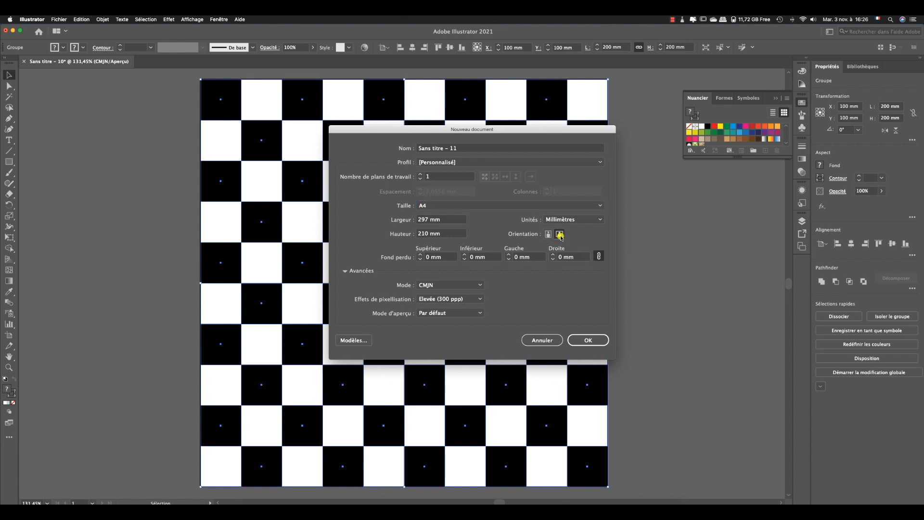
click(587, 341)
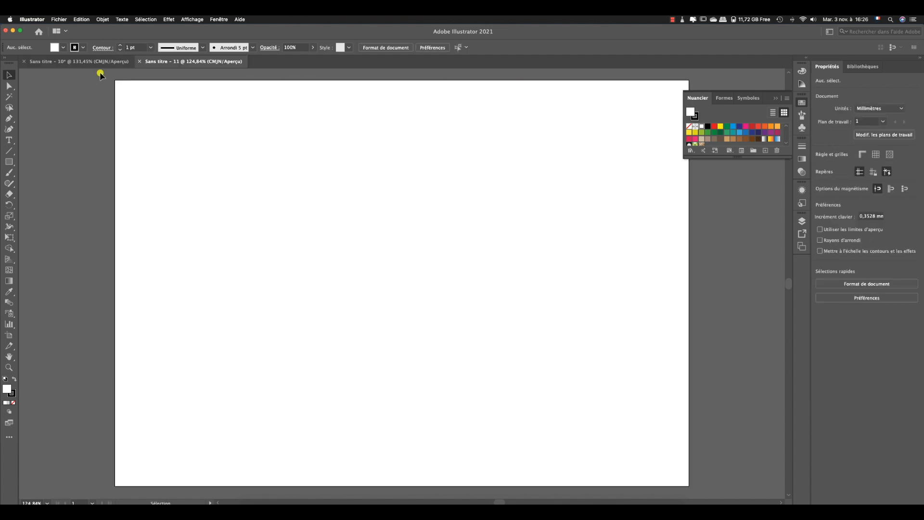
Copy the grouped checkerboard from the first document and paste it into the new A4 document.
click(83, 62)
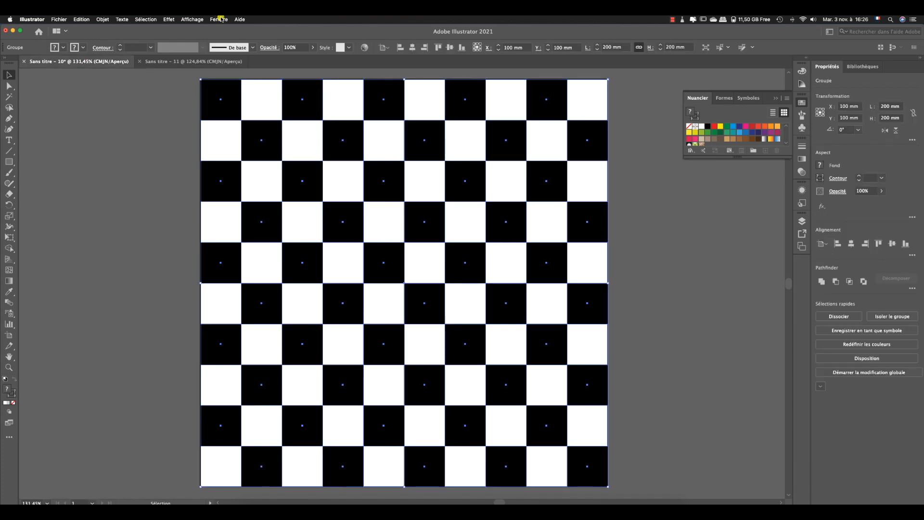
click(169, 64)
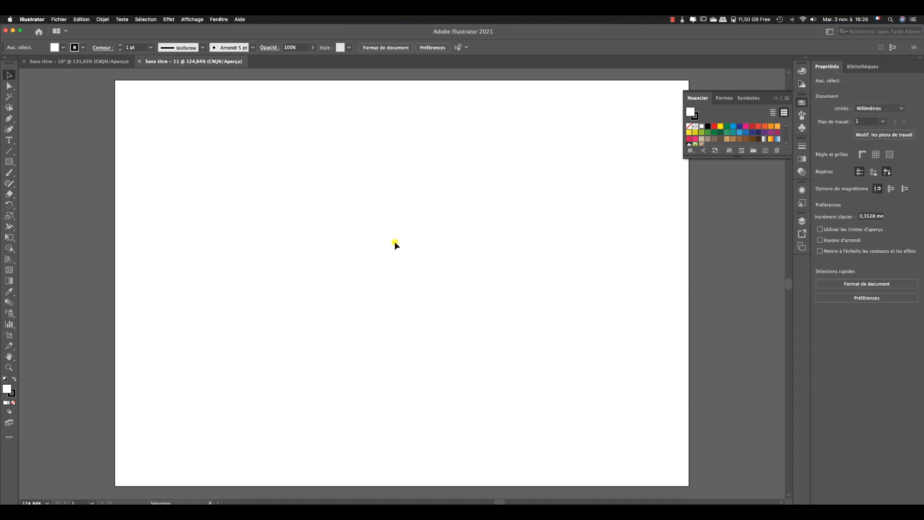
key(super+v)
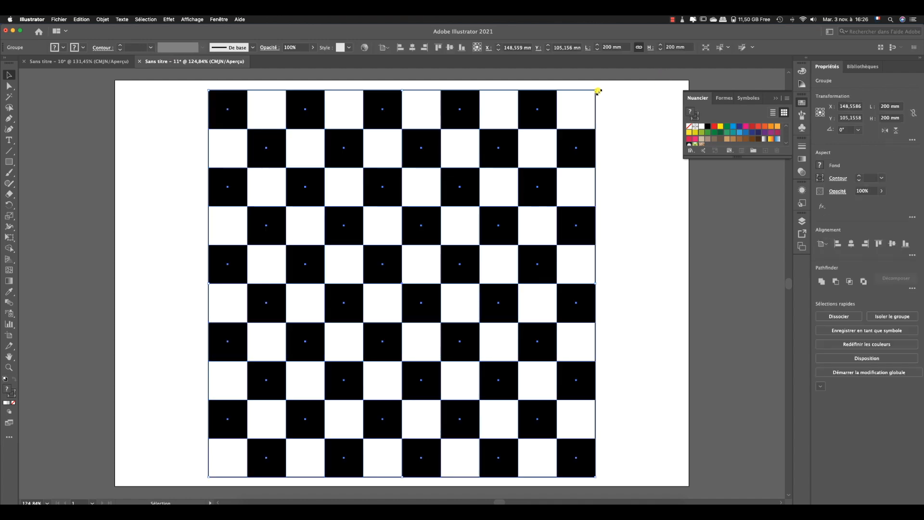
Scale the pasted checkerboard down proportionally to about 75 mm and move it to about X 186 mm, Y 77 mm.
drag(594, 89, 477, 179)
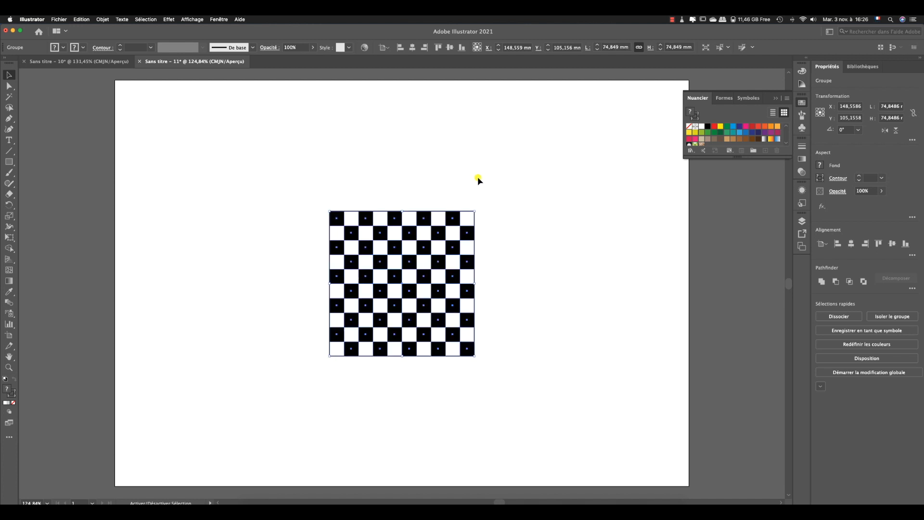
drag(410, 264, 482, 209)
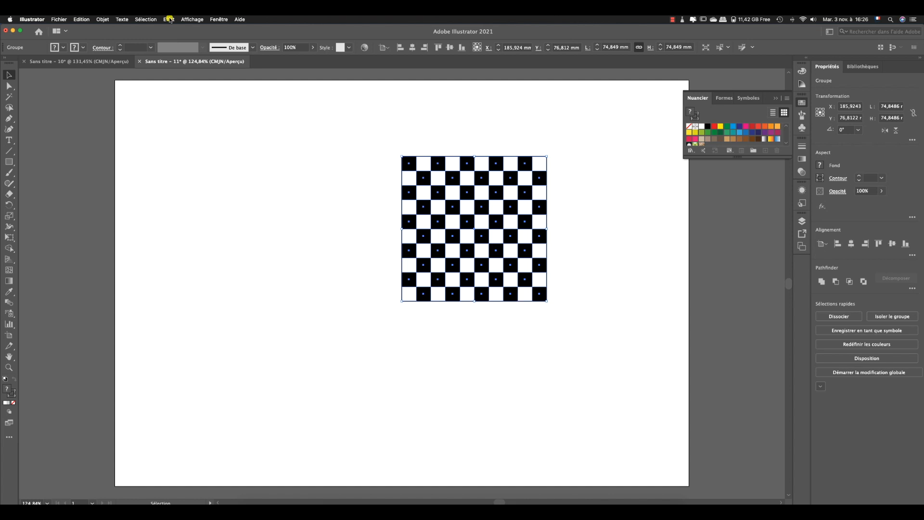
Set up a horizontal Flag (Drapeau) warp effect on the checkerboard with preview on and an 8% bend.
click(169, 19)
mouse_move(217, 85)
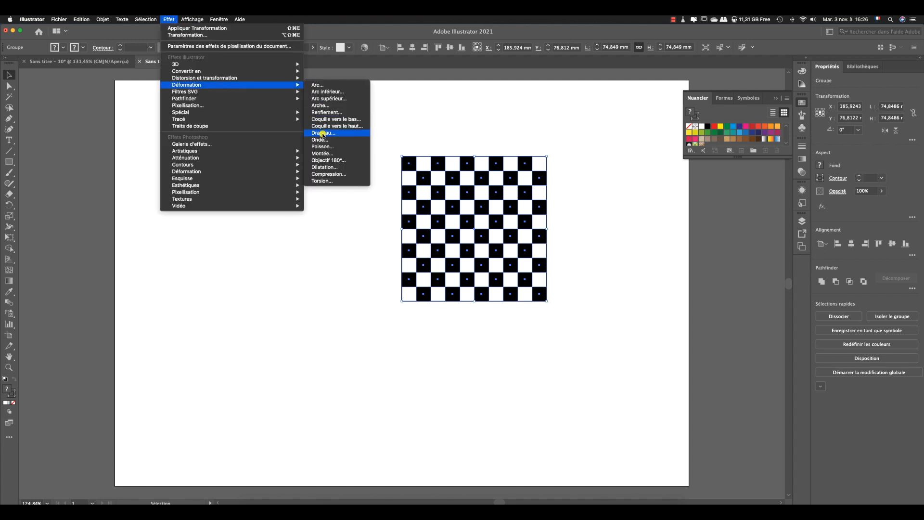
click(323, 133)
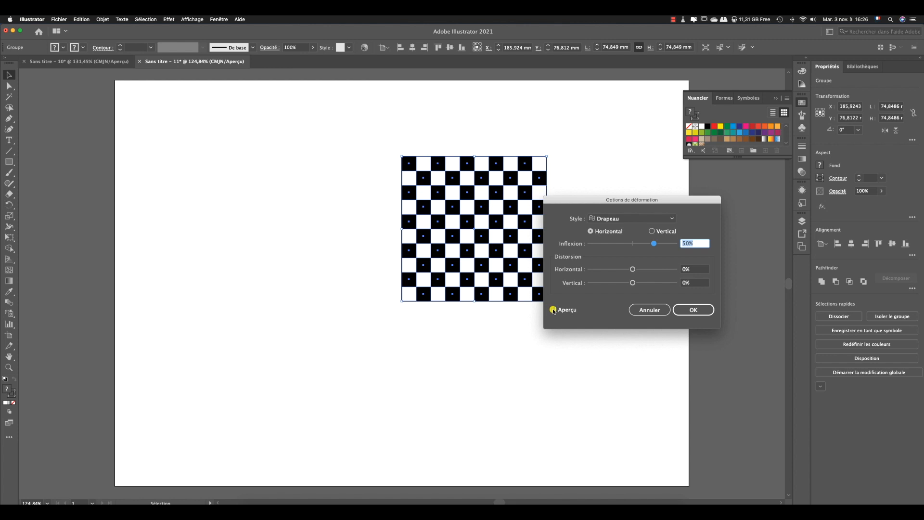
click(553, 310)
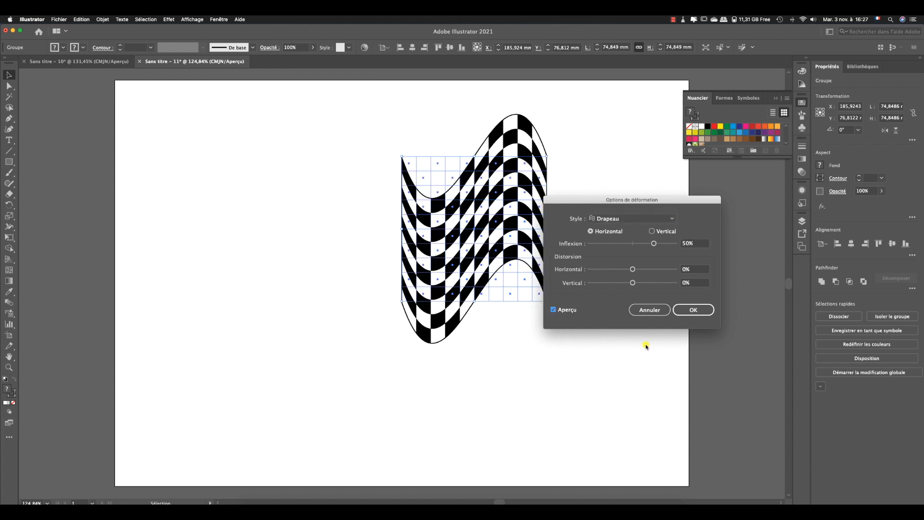
drag(653, 244, 648, 245)
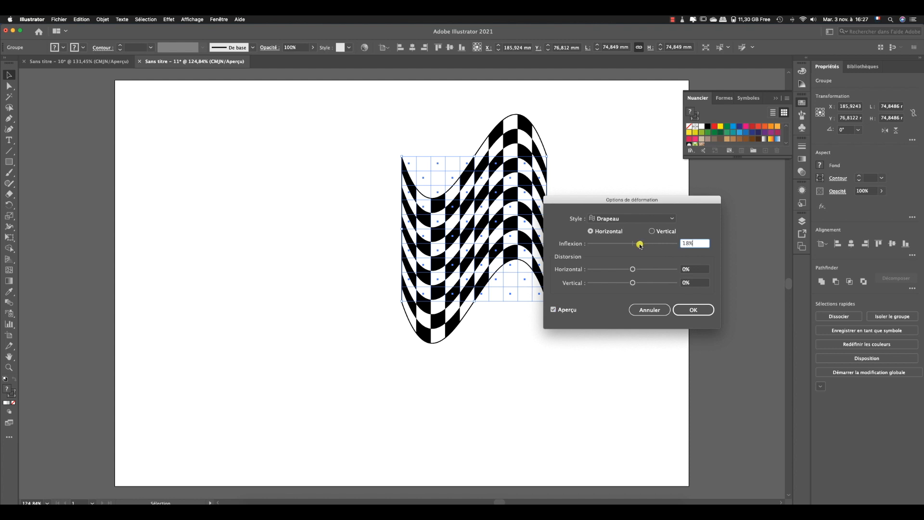
drag(640, 246, 636, 246)
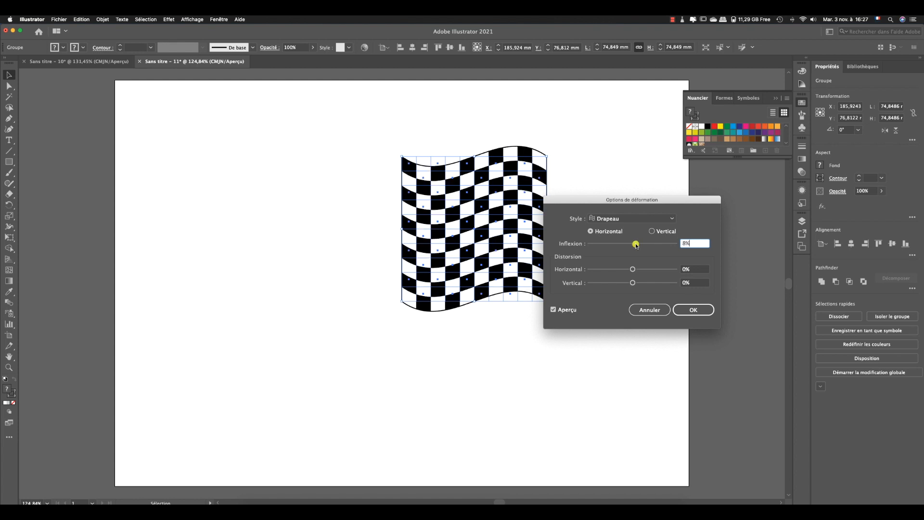
Try the warp's horizontal and vertical distortion, and reset both to 0%.
click(688, 272)
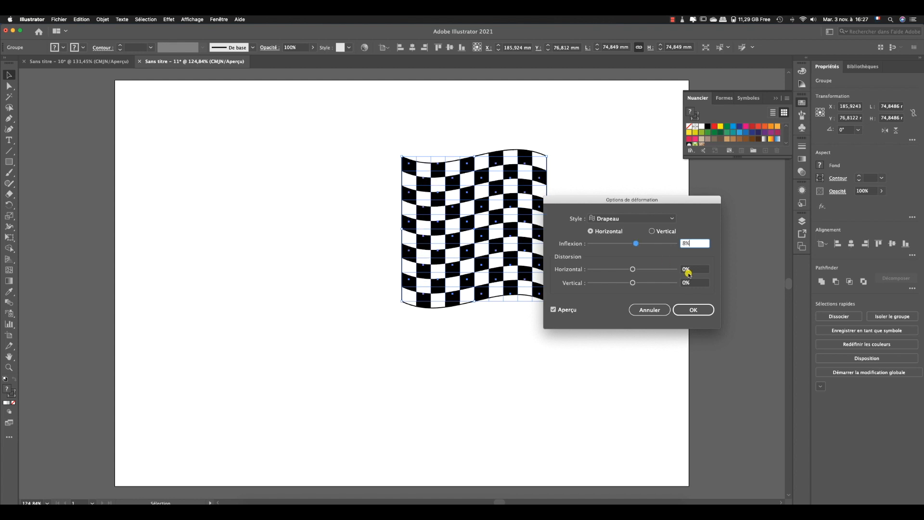
mouse_move(632, 269)
mouse_down()
mouse_move(652, 270)
mouse_move(633, 270)
mouse_move(656, 284)
mouse_move(632, 283)
mouse_up()
click(680, 269)
text(0)
key(Tab)
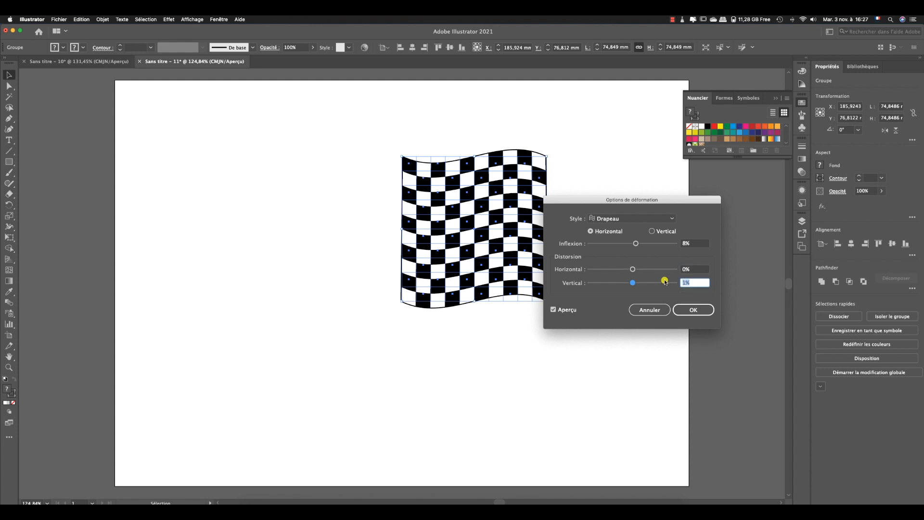
text(0)
click(702, 245)
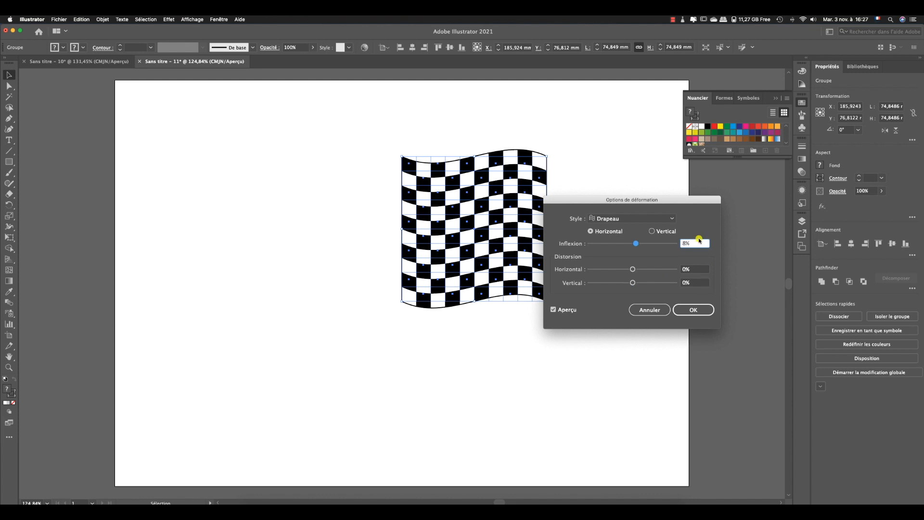
Apply the flag warp and draw a vertical line about 120 mm long beside the checkerboard as the flagpole.
click(698, 310)
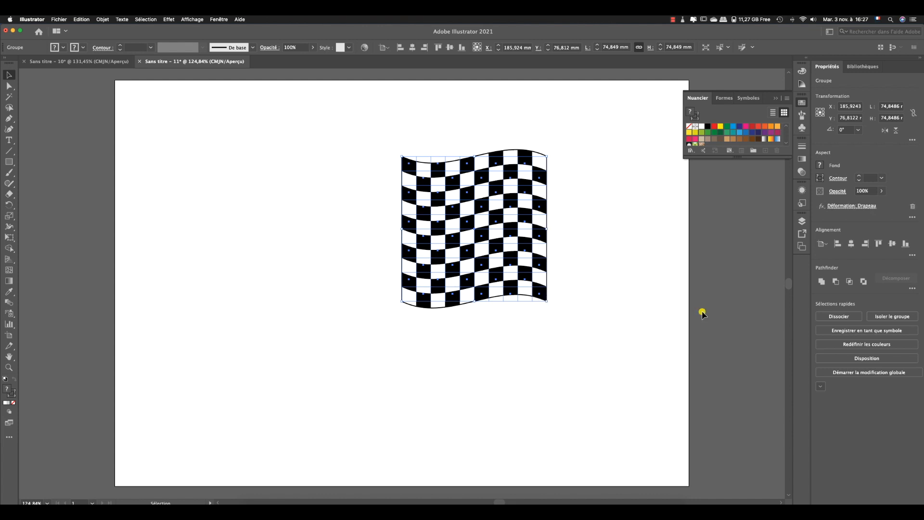
click(9, 150)
drag(362, 159, 351, 391)
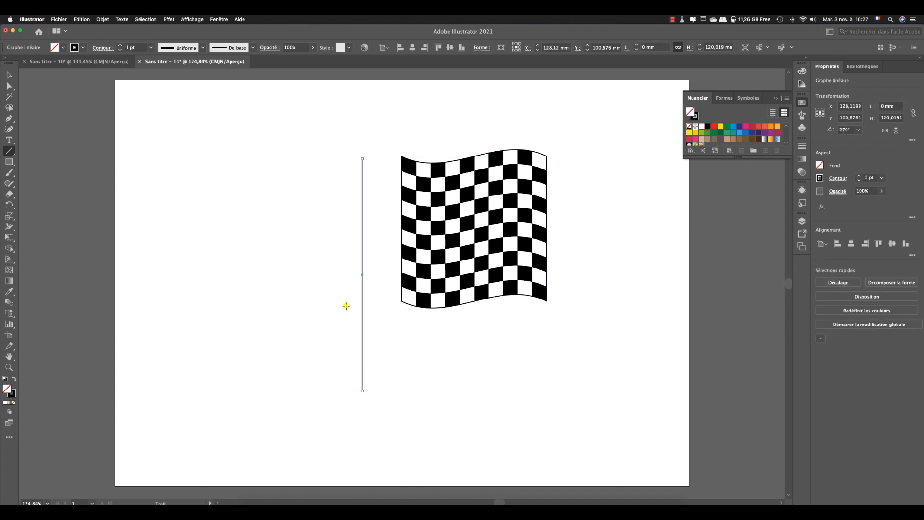
click(8, 74)
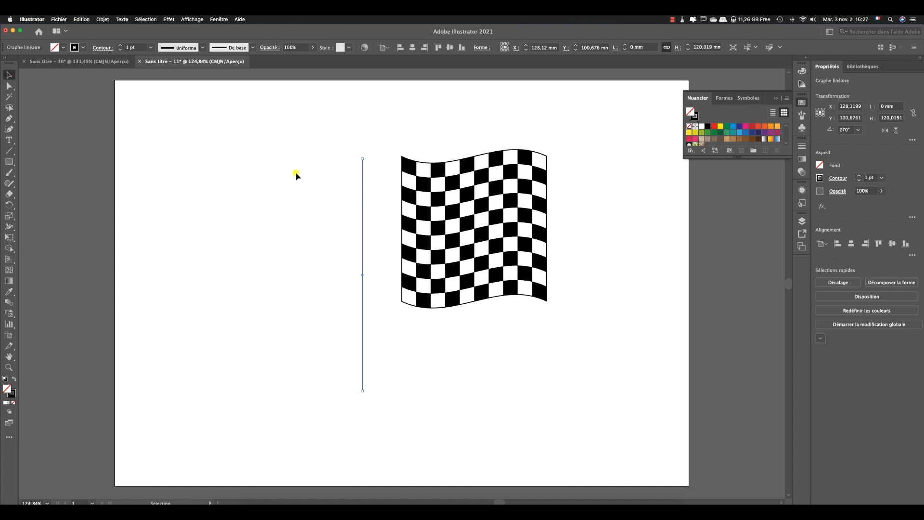
Set the flagpole line's stroke weight to 5 pt and give it round caps (Extrémité arrondie).
click(802, 148)
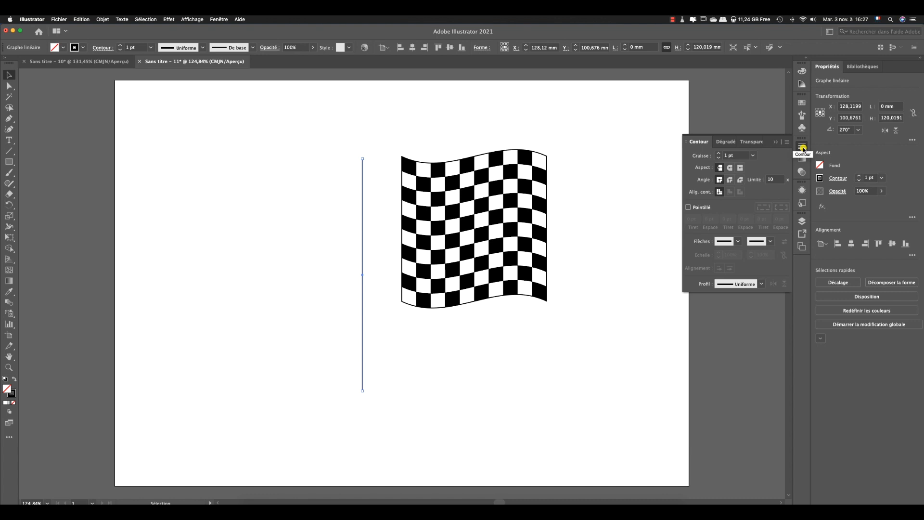
click(719, 153)
click(718, 153)
click(719, 153)
click(718, 153)
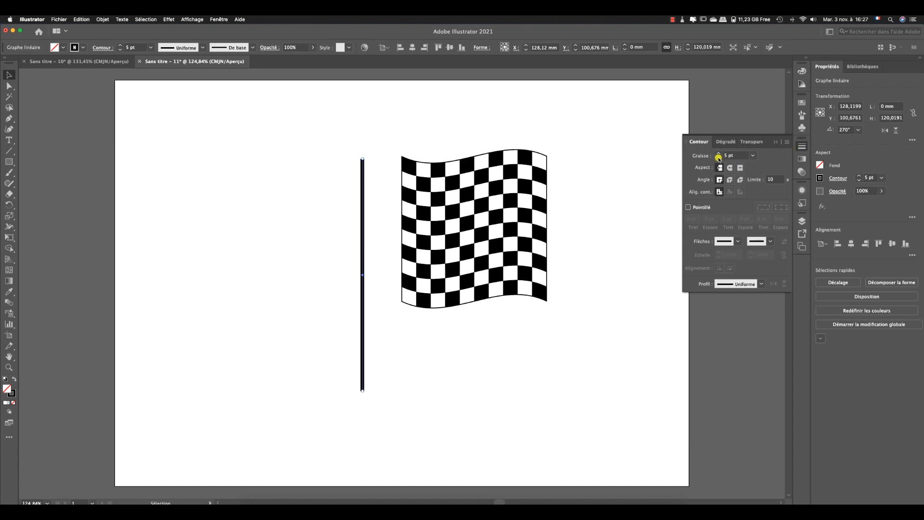
click(718, 157)
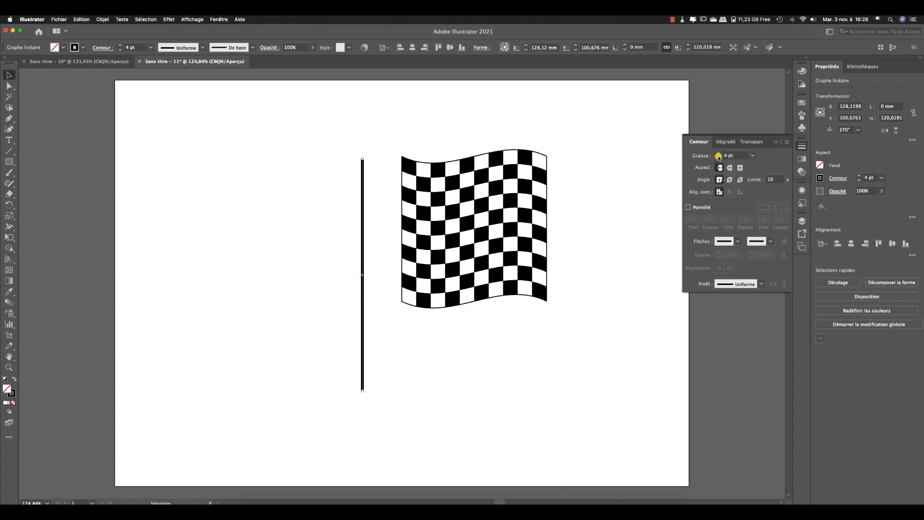
click(719, 153)
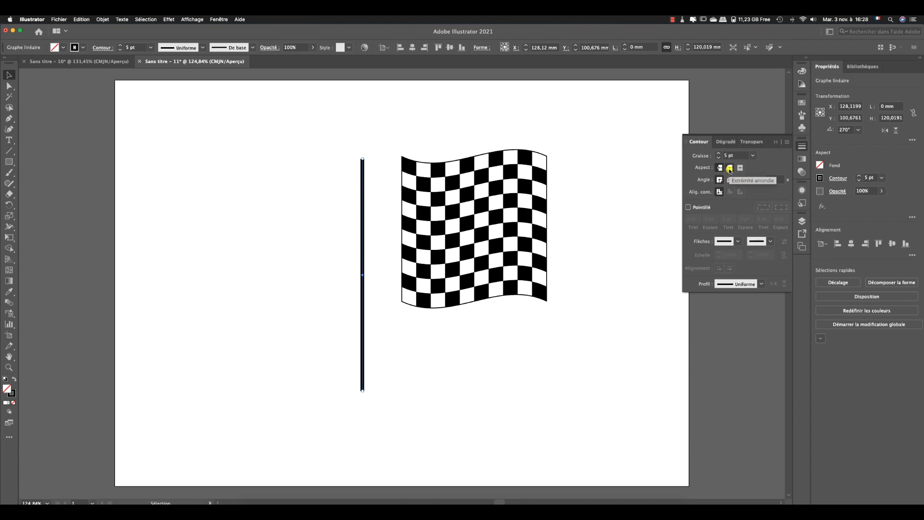
click(729, 168)
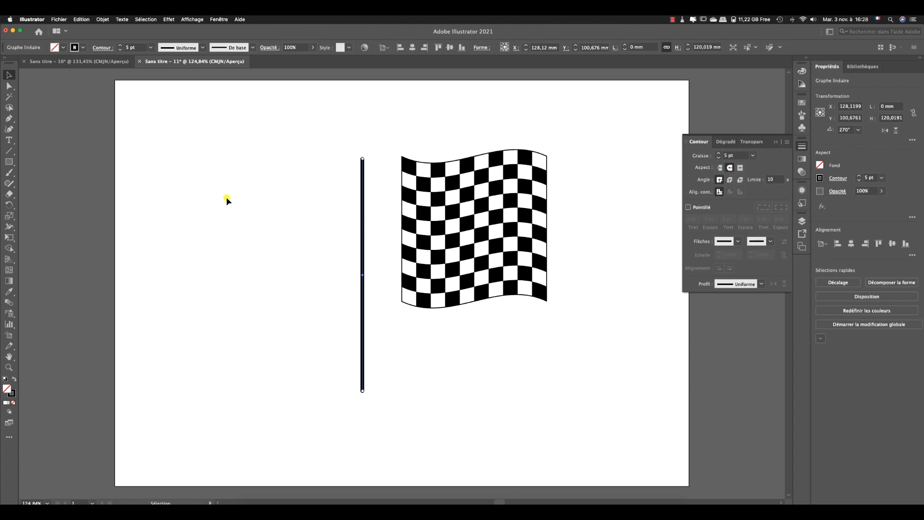
Move the pole against the checkered flag's left edge at X 148.5 mm and lengthen it downward to about 135 mm.
click(8, 367)
drag(353, 152, 343, 186)
click(9, 75)
drag(362, 258, 399, 247)
drag(399, 366, 398, 394)
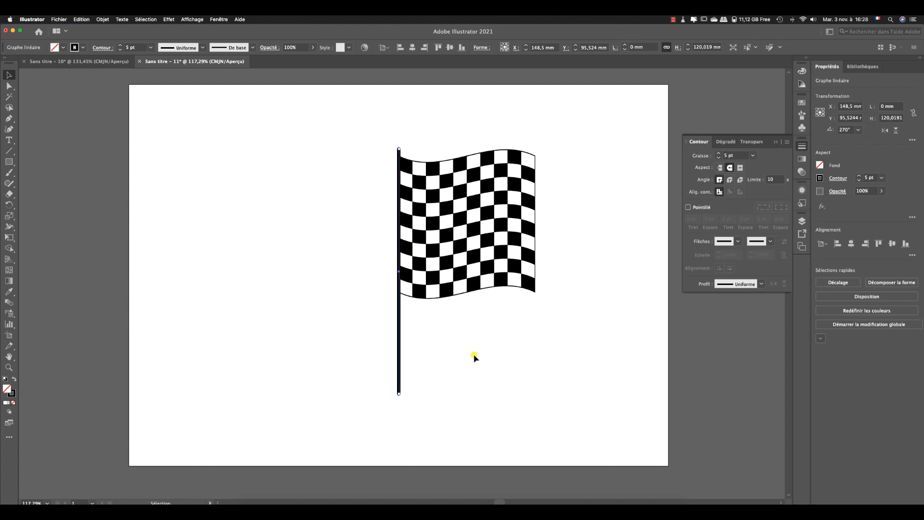
click(625, 350)
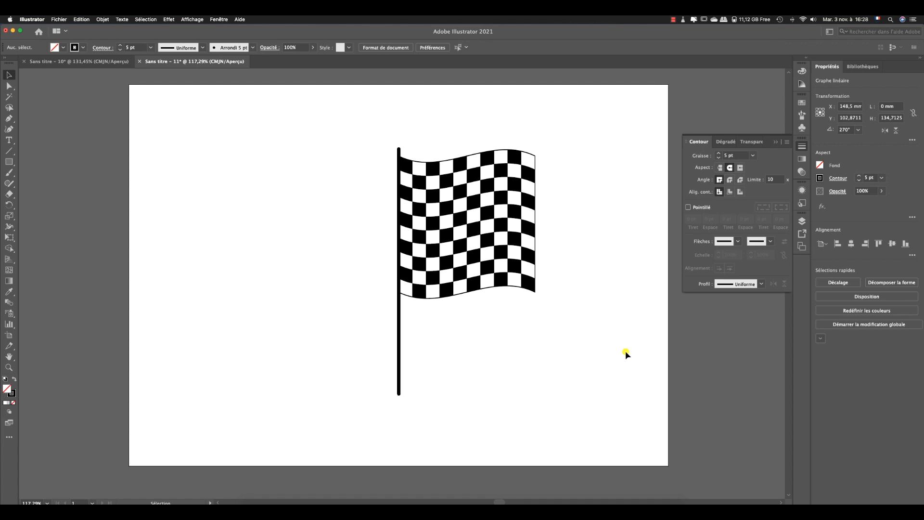
Group the flagpole with the warped checkerboard and expand the group's appearance (Décomposer l'aspect).
drag(336, 122, 592, 258)
right_click(466, 230)
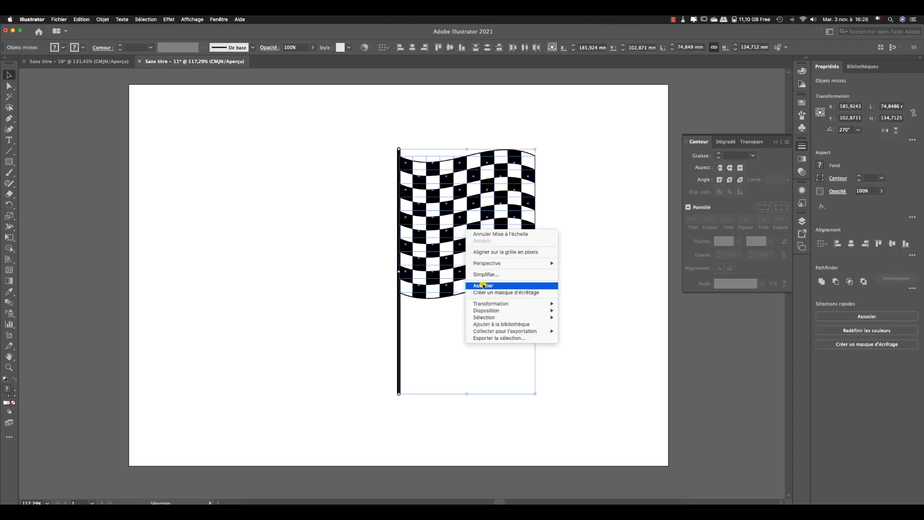
click(483, 285)
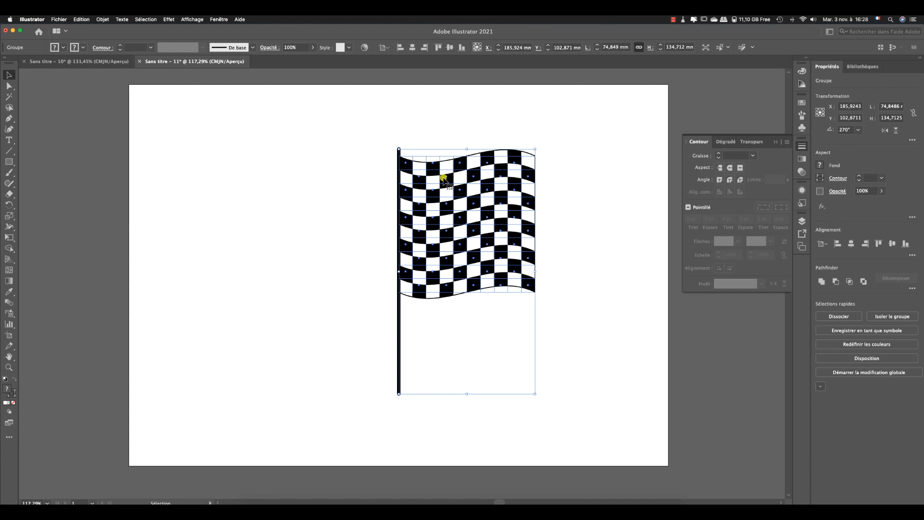
click(103, 20)
click(135, 107)
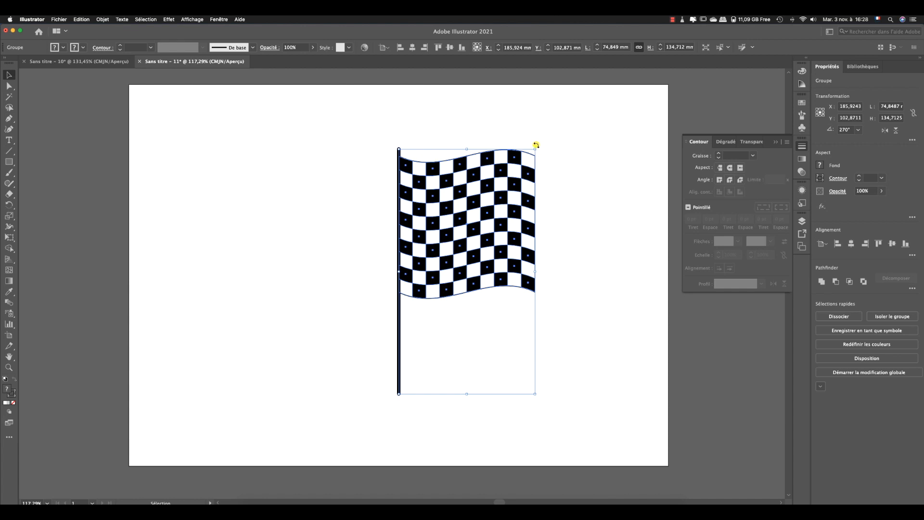
Try rotating the flag group freehand clockwise, and undo the rotation.
right_click(478, 191)
click(597, 174)
drag(537, 145, 566, 204)
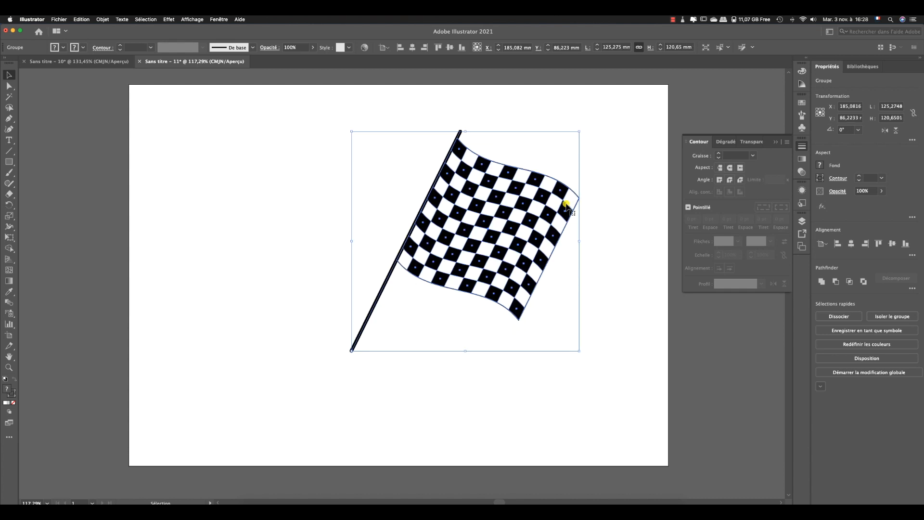
key(super+z)
Rotate the flag group by exactly -30° with the Rotation transform.
right_click(486, 174)
mouse_move(525, 256)
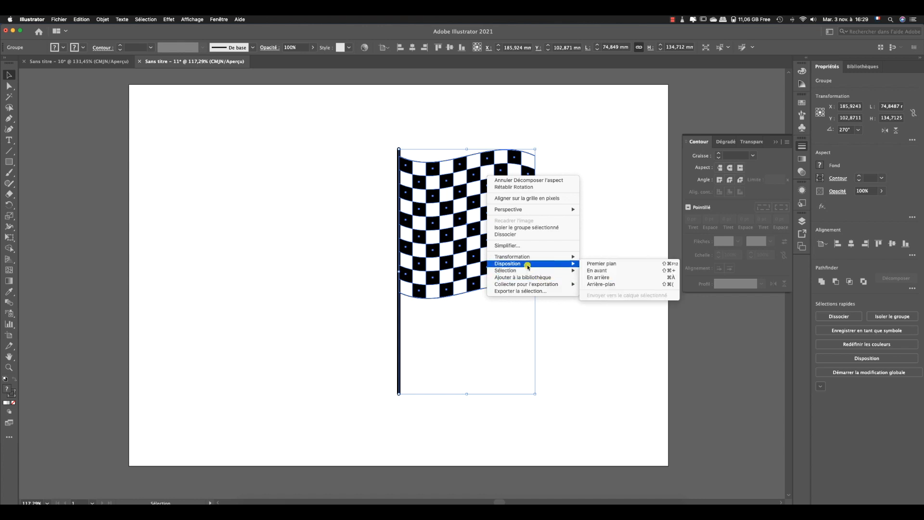
click(478, 229)
right_click(478, 230)
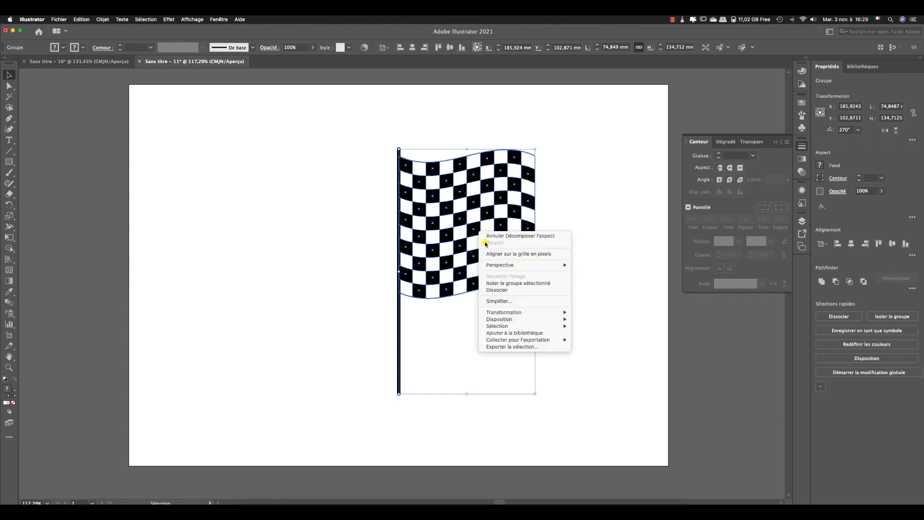
mouse_move(488, 264)
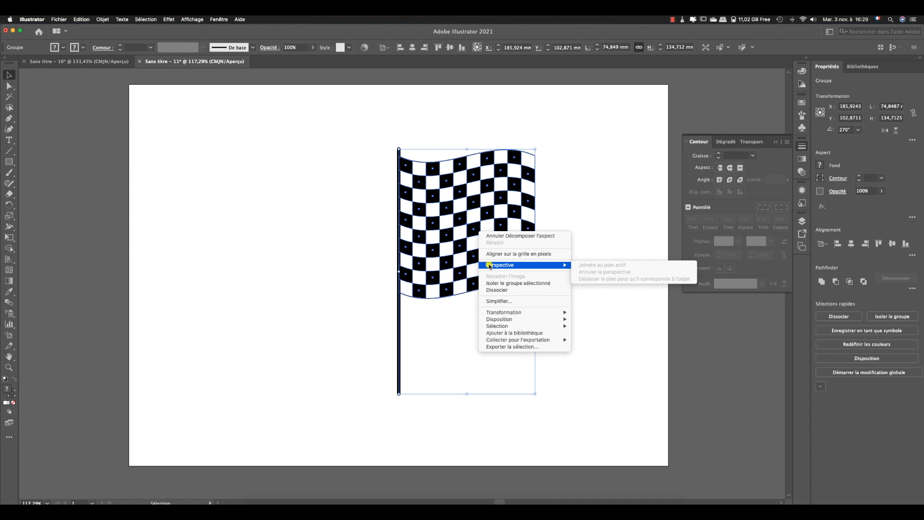
mouse_move(530, 312)
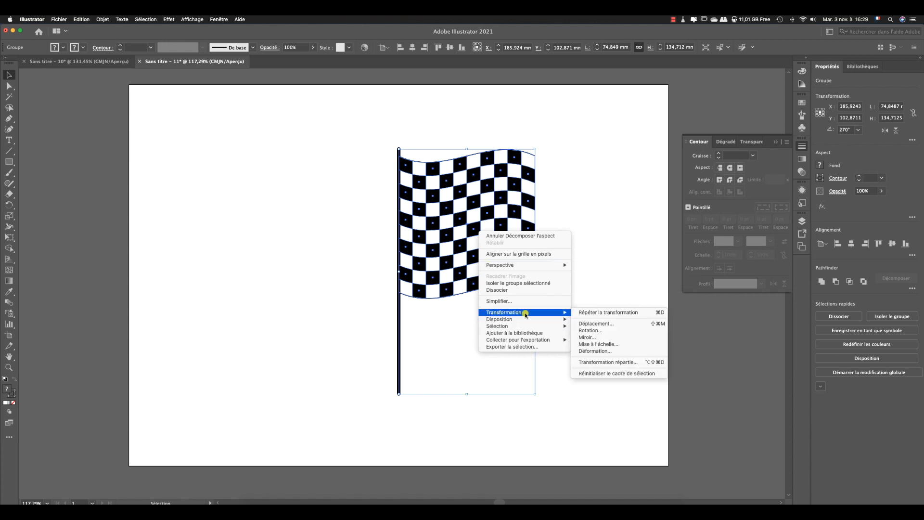
click(594, 332)
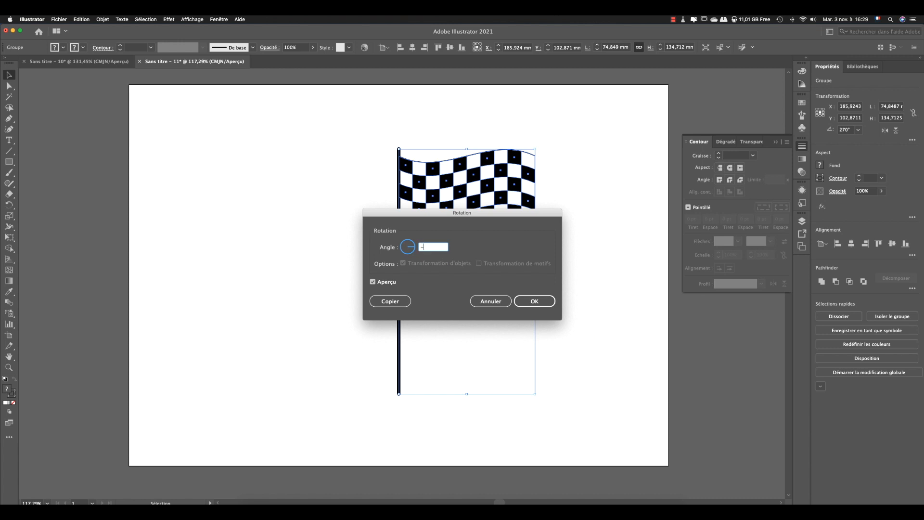
click(373, 282)
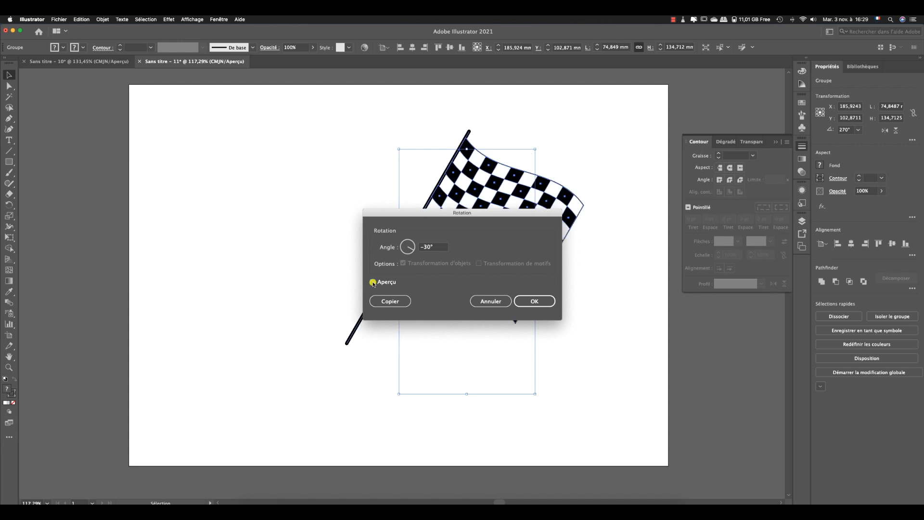
click(533, 301)
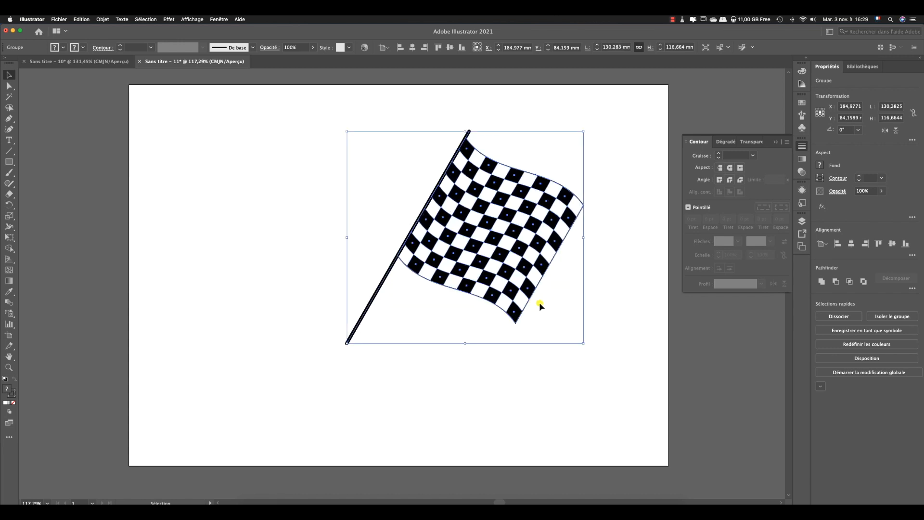
Create a mirrored copy of the tilted flag using the Miroir transform on the vertical axis.
right_click(433, 258)
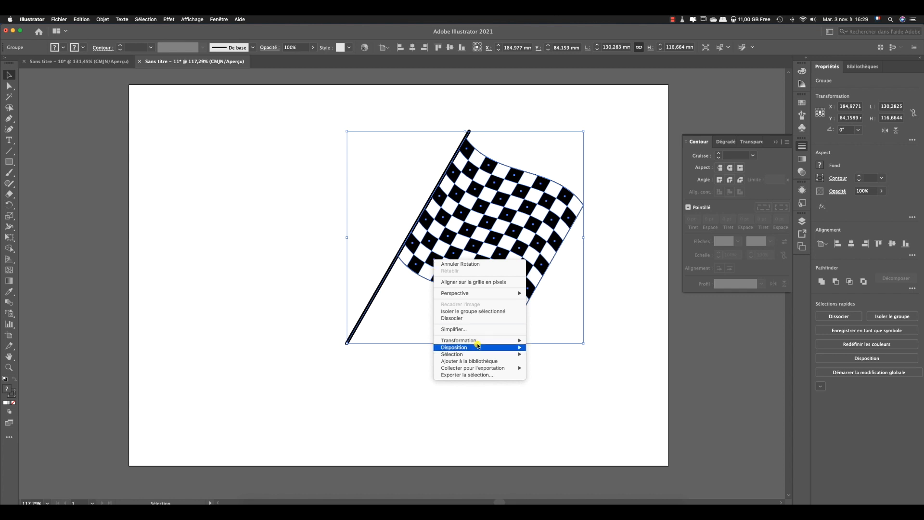
mouse_move(478, 343)
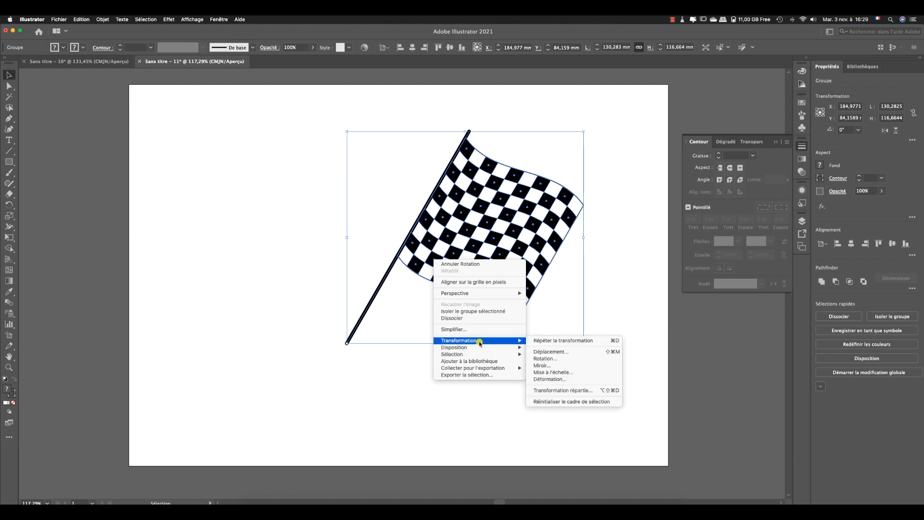
click(542, 365)
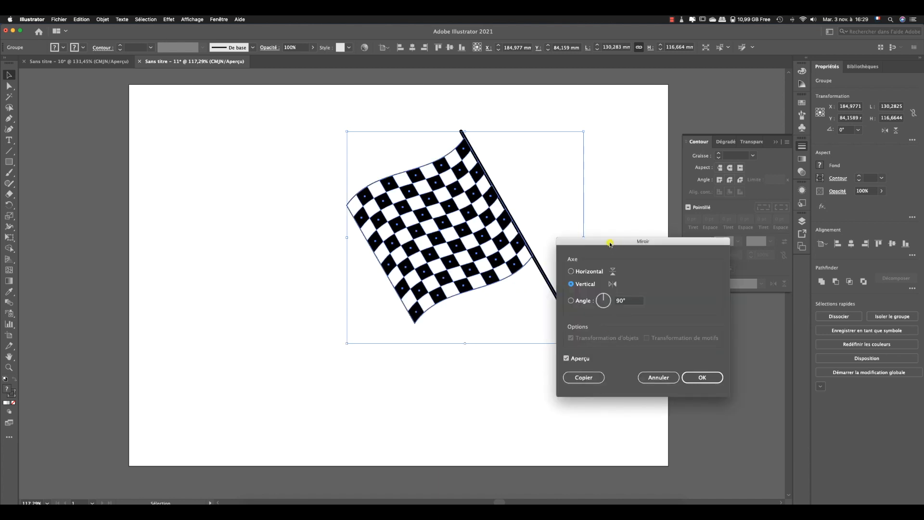
drag(613, 241, 658, 230)
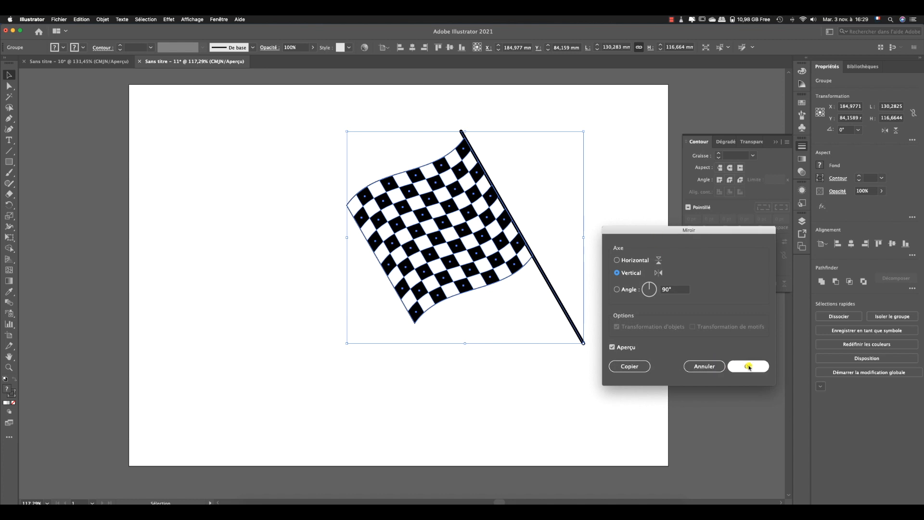
click(626, 367)
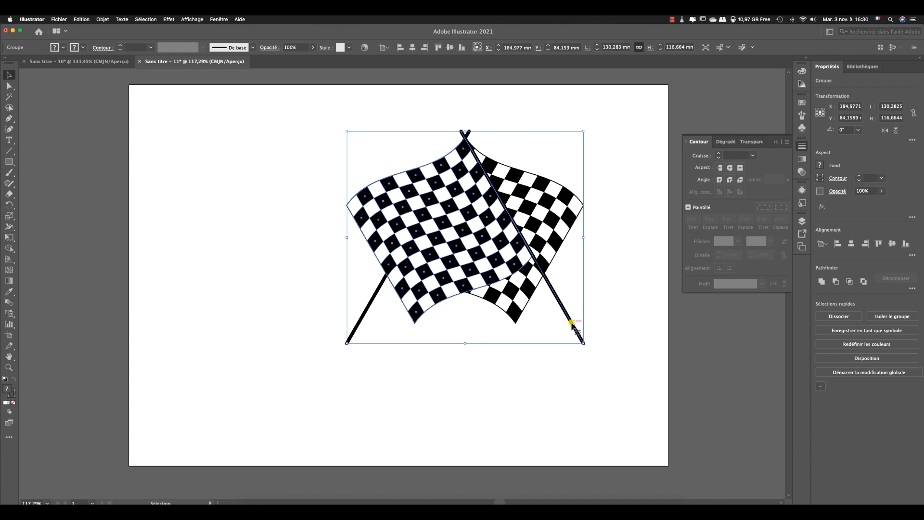
Move the mirrored flag horizontally to the left until the two poles cross and the pair spans about 220 mm.
drag(572, 323, 404, 320)
click(423, 319)
click(498, 389)
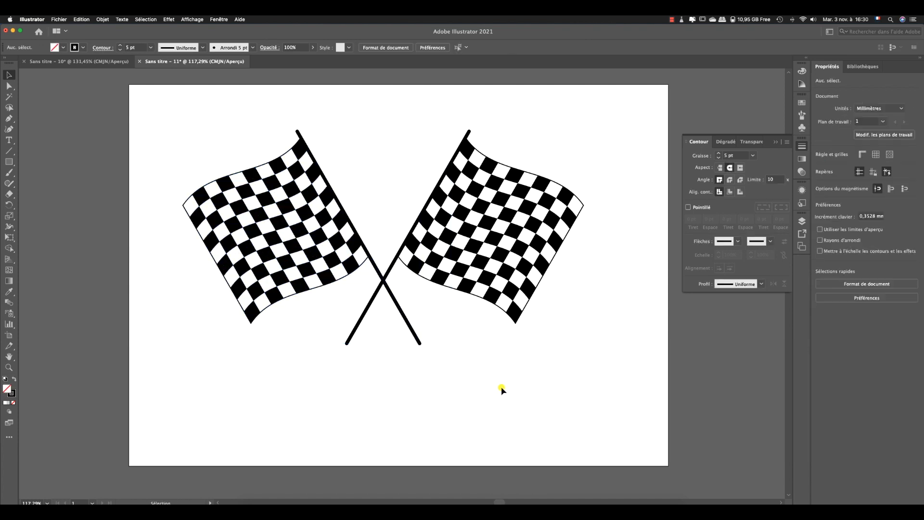
Move both crossed flags together toward the artboard's centre, to about X 152 mm, Y 98 mm, and deselect them.
drag(197, 116, 549, 359)
drag(460, 220, 486, 248)
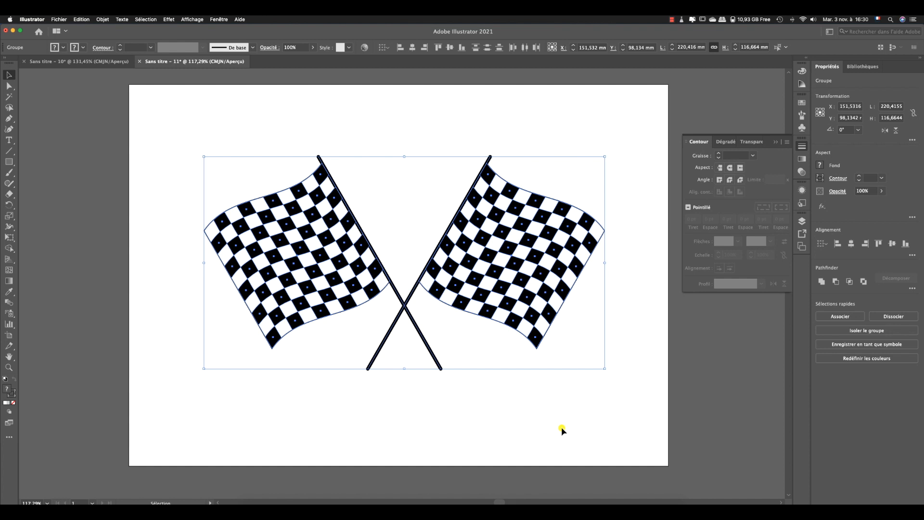
click(697, 444)
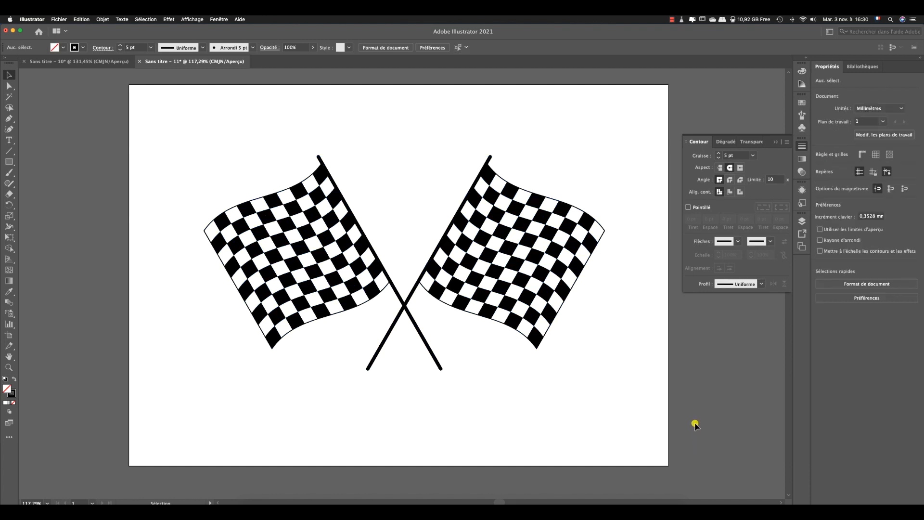